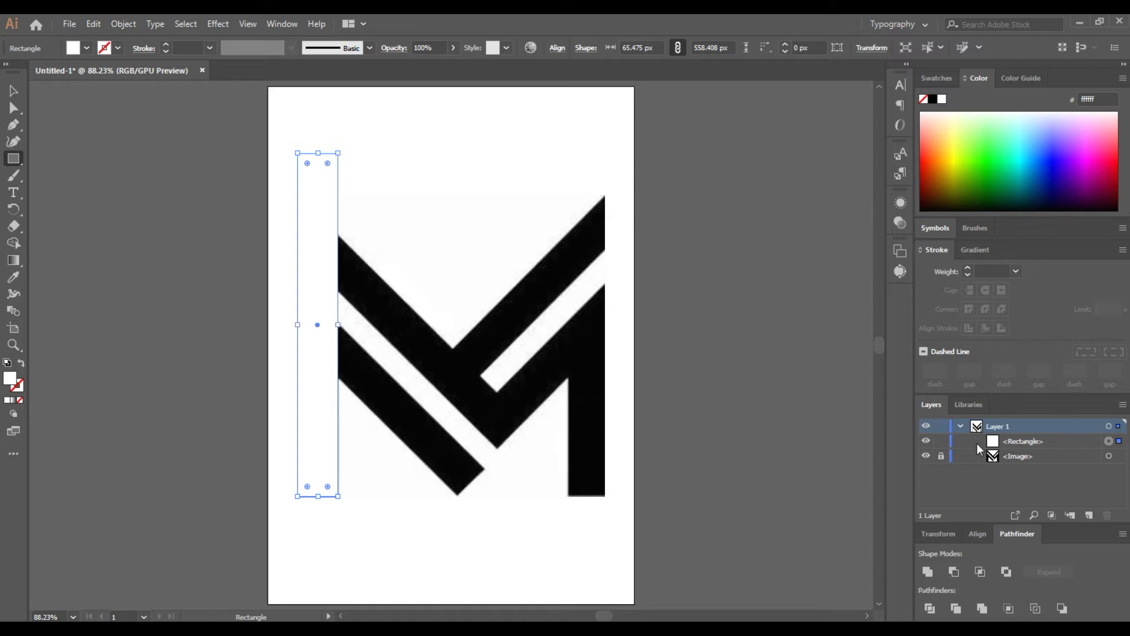
# Step: Swap the rectangle's fill and stroke, and fit it diagonally over the M's lower-left diagonal bar
pyautogui.click(20, 364)
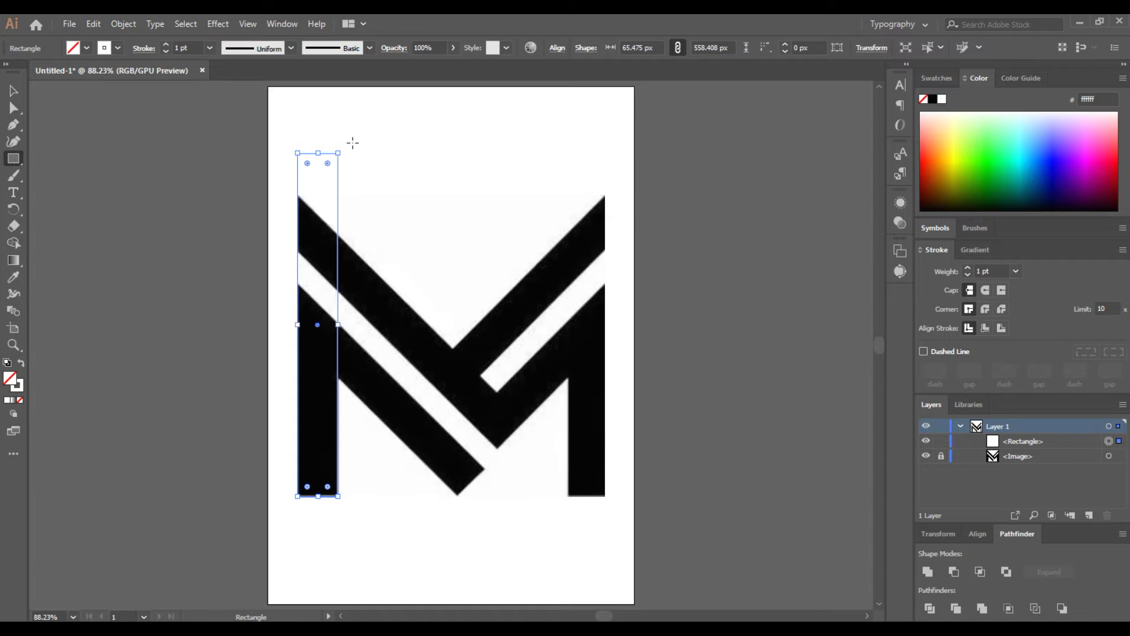
pyautogui.moveTo(345, 148); pyautogui.dragTo(215, 159)
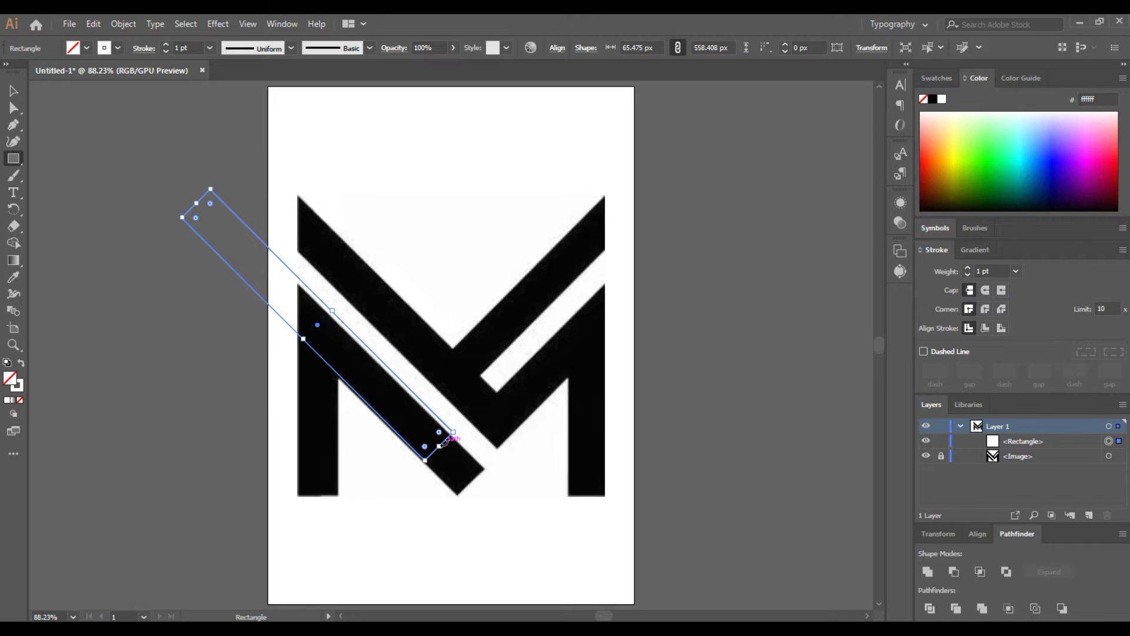
pyautogui.click(14, 91)
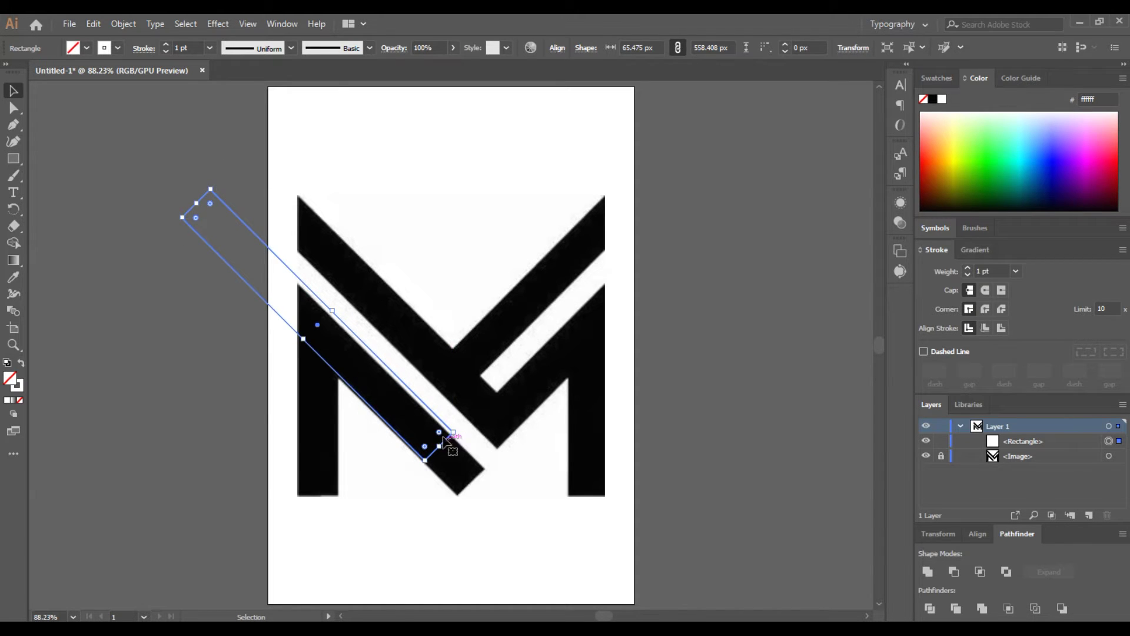
pyautogui.moveTo(448, 429)
pyautogui.mouseDown()
pyautogui.moveTo(491, 493)
pyautogui.moveTo(492, 478)
pyautogui.mouseUp()
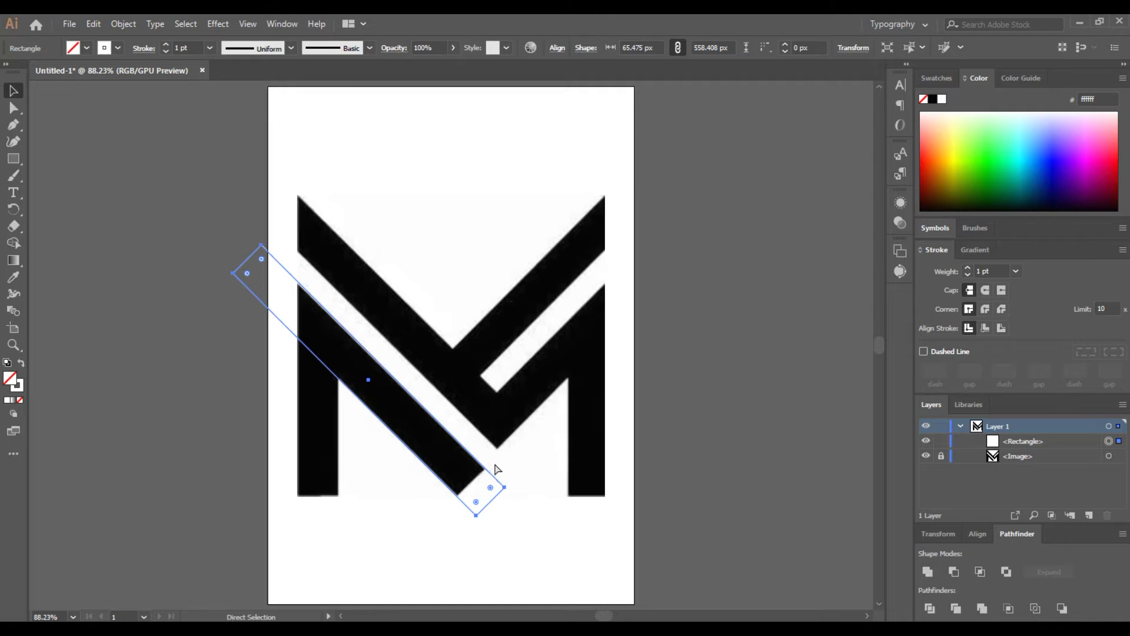
# Step: Duplicate the diagonal rectangle in place and move the copy exactly over the M's upper-left diagonal bar
pyautogui.hotkey('ctrl', 'c')
pyautogui.hotkey('ctrl', 'f')
pyautogui.hotkey('shift', 'Up')
pyautogui.hotkey('shift', 'Up')
pyautogui.hotkey('shift', 'Up')
pyautogui.hotkey('shift', 'Up')
pyautogui.hotkey('shift', 'Up')
pyautogui.hotkey('shift', 'Up')
pyautogui.hotkey('shift', 'Up')
pyautogui.hotkey('shift', 'Up')
pyautogui.hotkey('shift', 'Up')
pyautogui.hotkey('shift', 'Up')
pyautogui.hotkey('shift', 'Up')
pyautogui.hotkey('shift', 'Up')
pyautogui.hotkey('shift', 'Up')
pyautogui.hotkey('shift', 'Up')
pyautogui.hotkey('shift', 'Up')
pyautogui.hotkey('shift', 'Right')
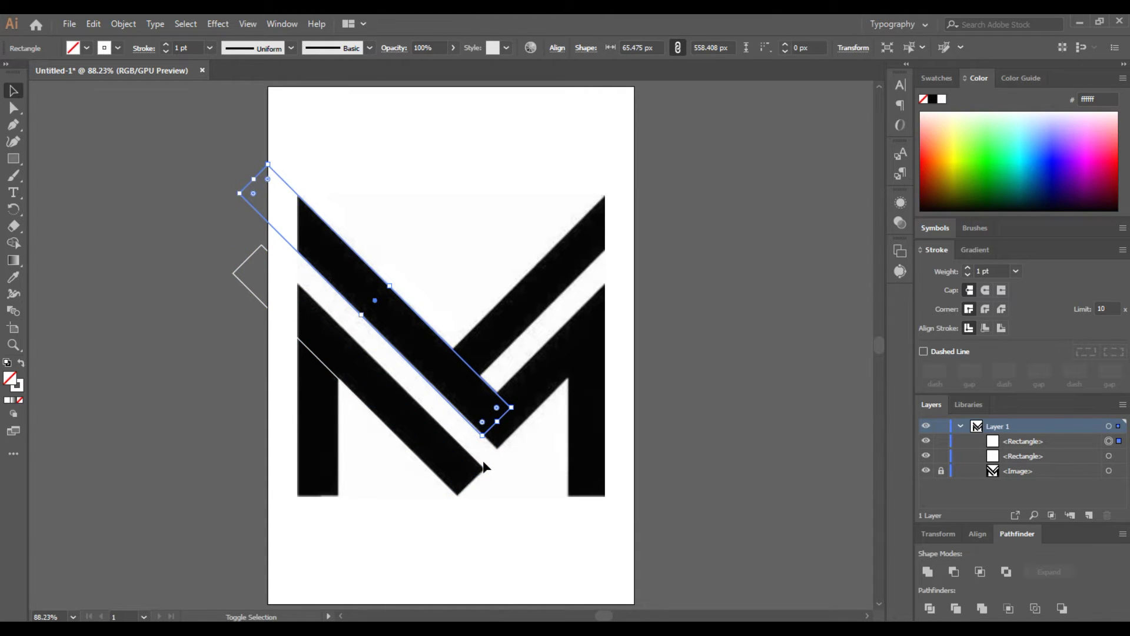
pyautogui.hotkey('shift', 'Right')
pyautogui.hotkey('shift', 'Right')
pyautogui.hotkey('shift', 'Down')
pyautogui.hotkey('shift', 'Down')
pyautogui.hotkey('shift', 'Right')
pyautogui.hotkey('shift', 'Right')
pyautogui.hotkey('shift', 'Down')
pyautogui.hotkey('shift', 'Down')
pyautogui.press('Up')
pyautogui.press('Down')
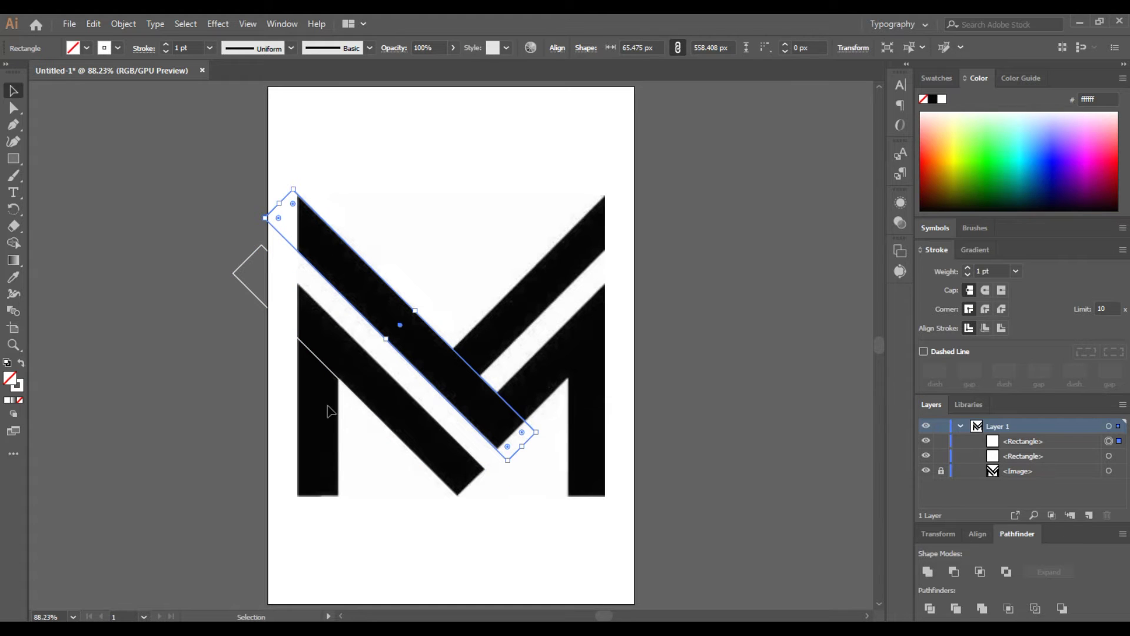
# Step: Add a vertical rectangle of 65.475 by 558.408 px and align it over the M's left leg
pyautogui.click(13, 158)
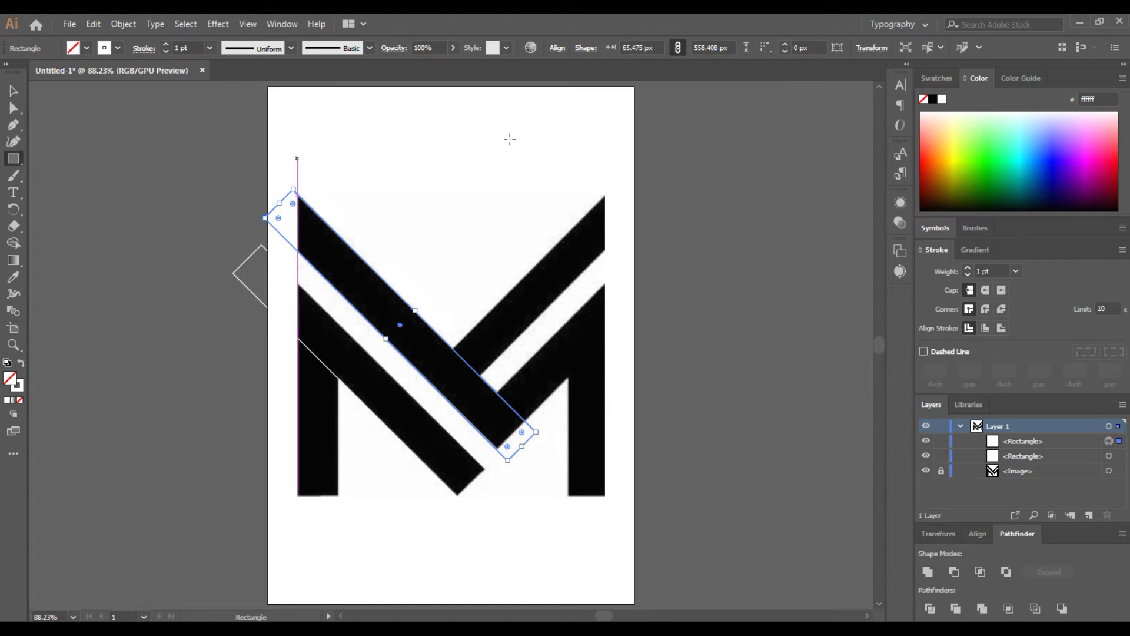
pyautogui.click(517, 144)
pyautogui.click(547, 310)
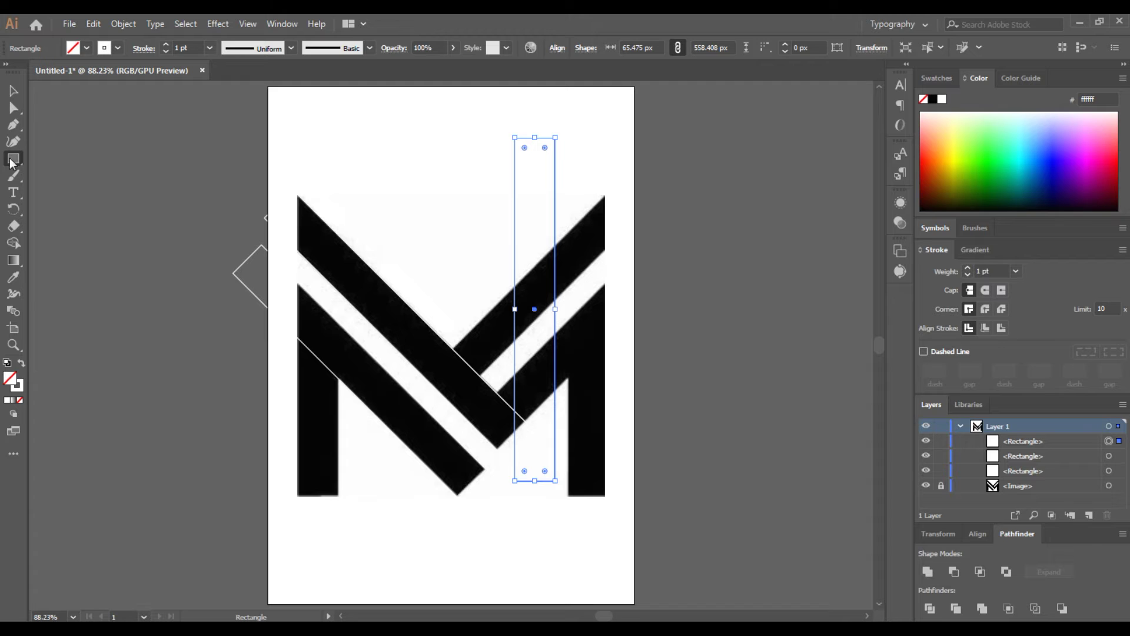
pyautogui.click(13, 91)
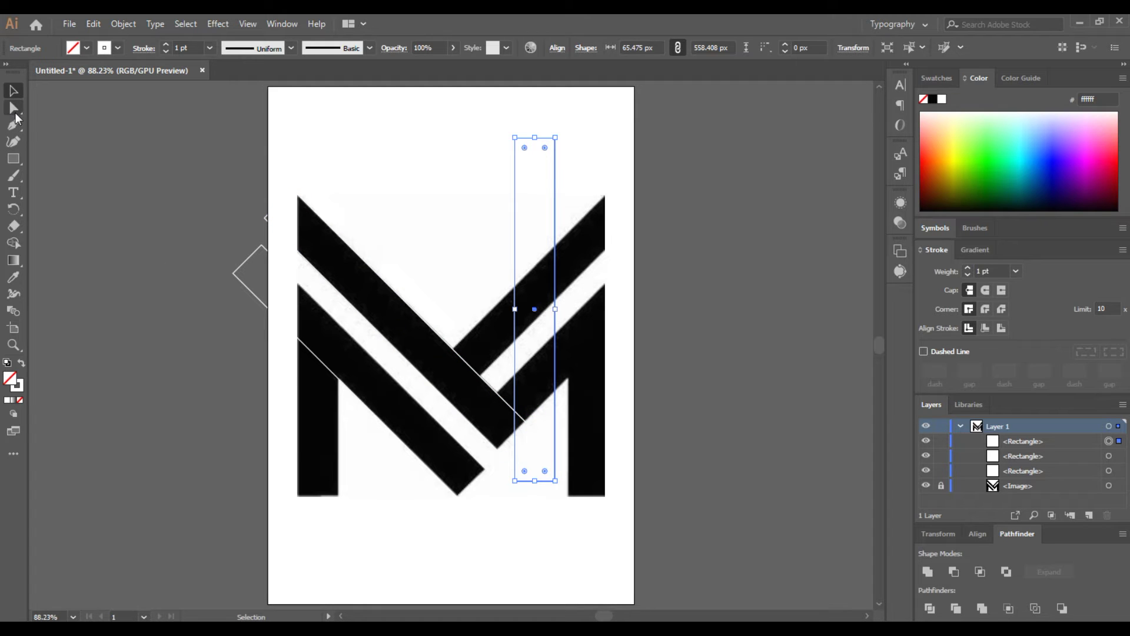
pyautogui.click(13, 108)
pyautogui.moveTo(515, 481); pyautogui.dragTo(296, 500)
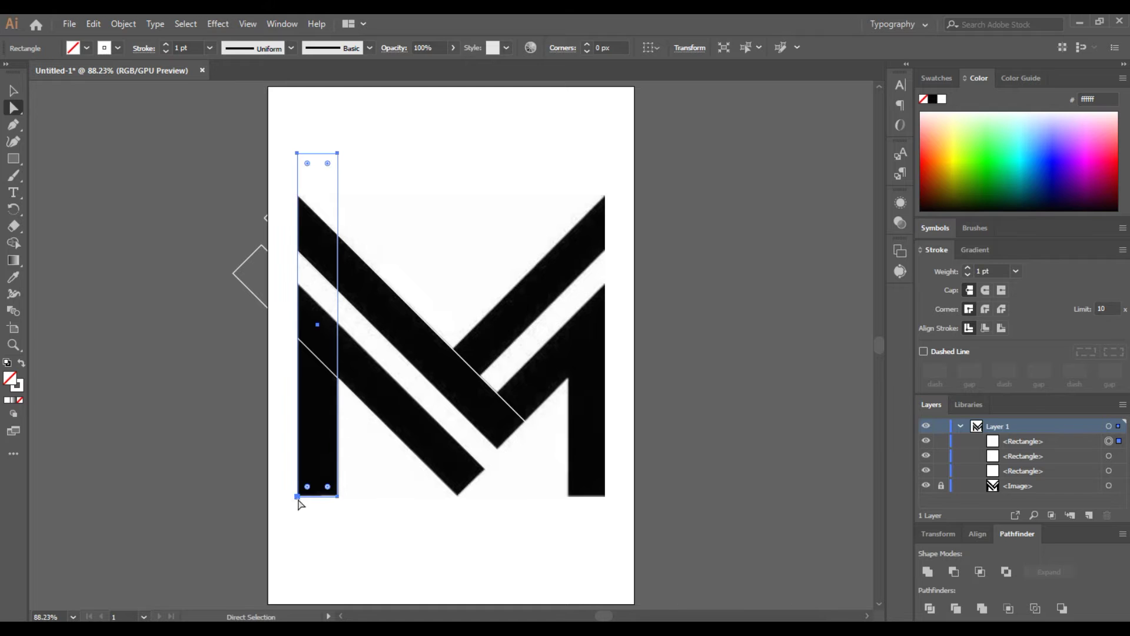
# Step: Copy all three rectangles, paste the copies in front and reflect them about the vertical axis
pyautogui.keyDown('shift'); pyautogui.click(1110, 456); pyautogui.keyUp('shift')
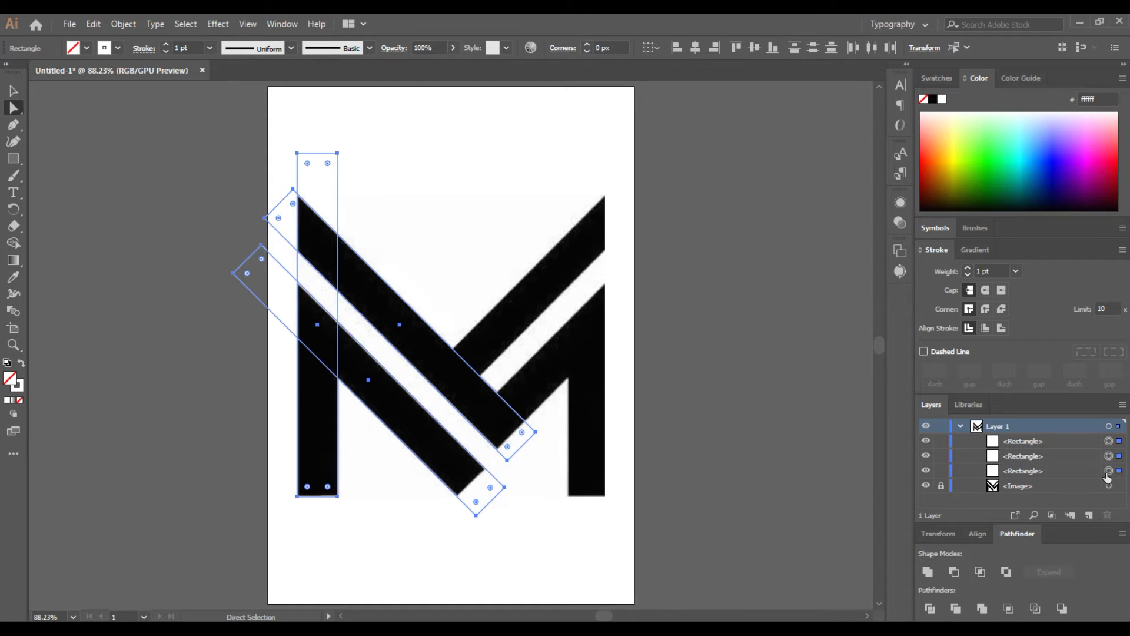
pyautogui.keyDown('shift'); pyautogui.click(1109, 470); pyautogui.keyUp('shift')
pyautogui.hotkey('ctrl', 'c')
pyautogui.hotkey('ctrl', 'f')
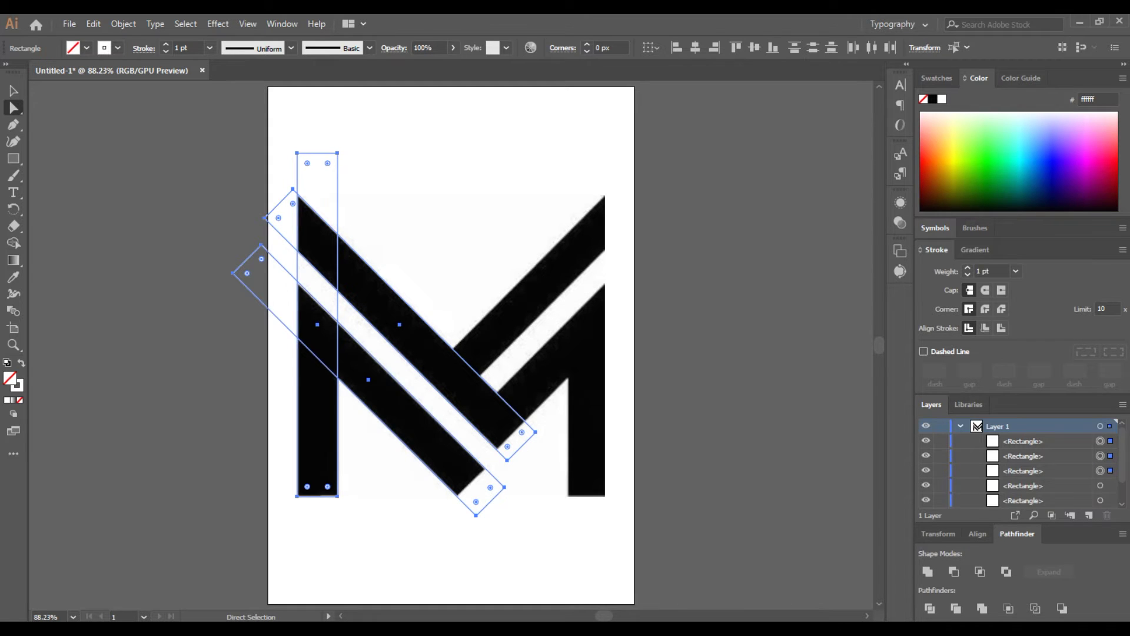
pyautogui.rightClick(356, 287)
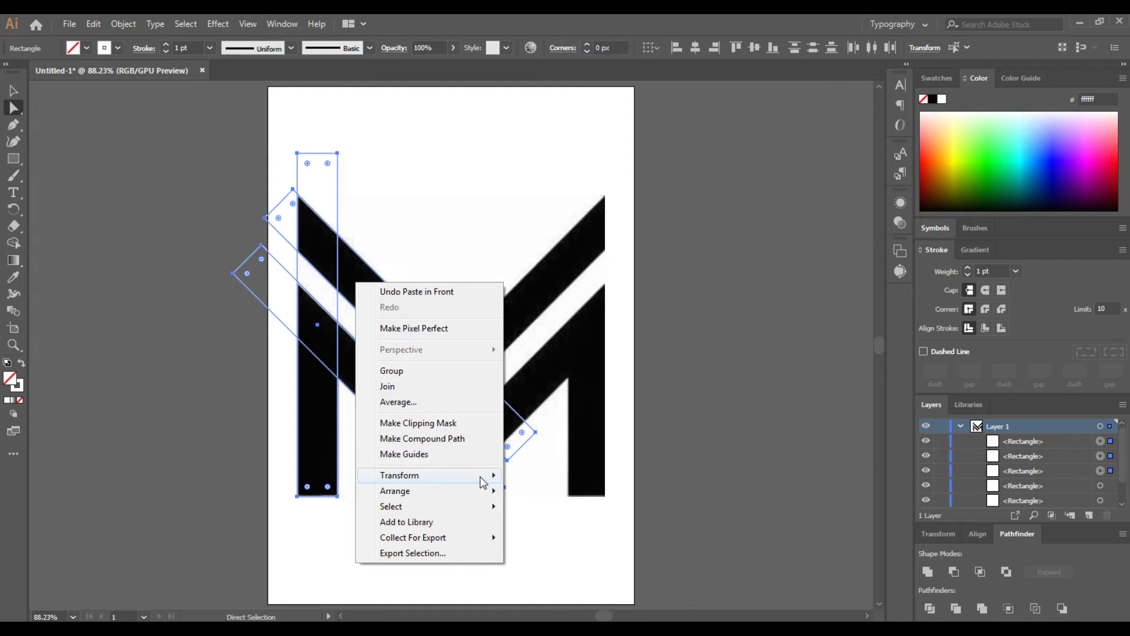
pyautogui.moveTo(484, 477)
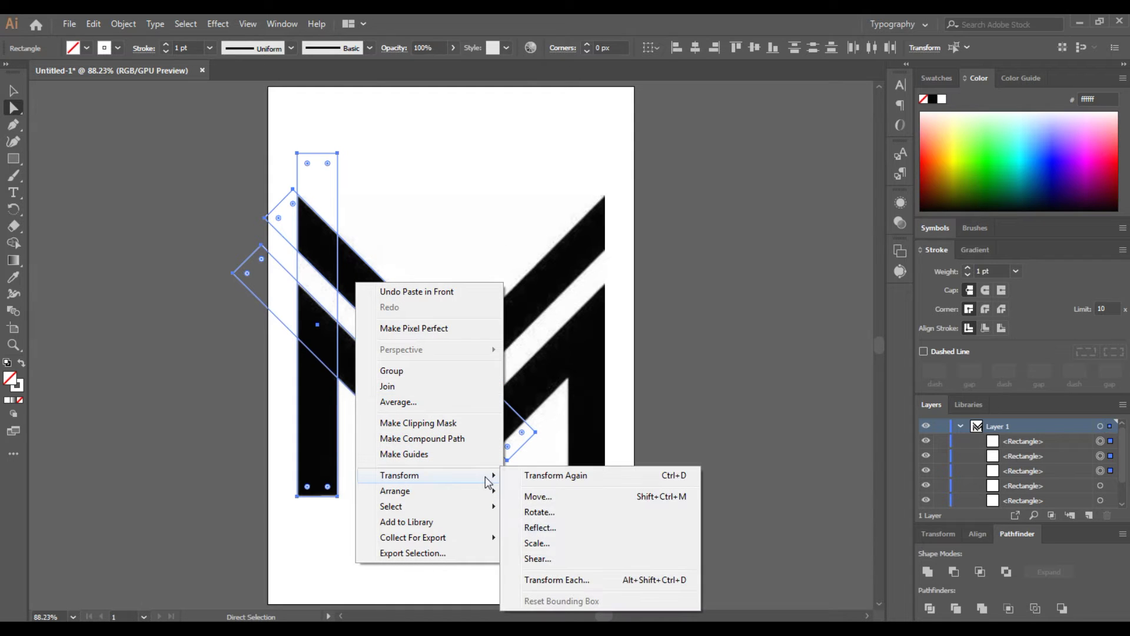
pyautogui.click(593, 530)
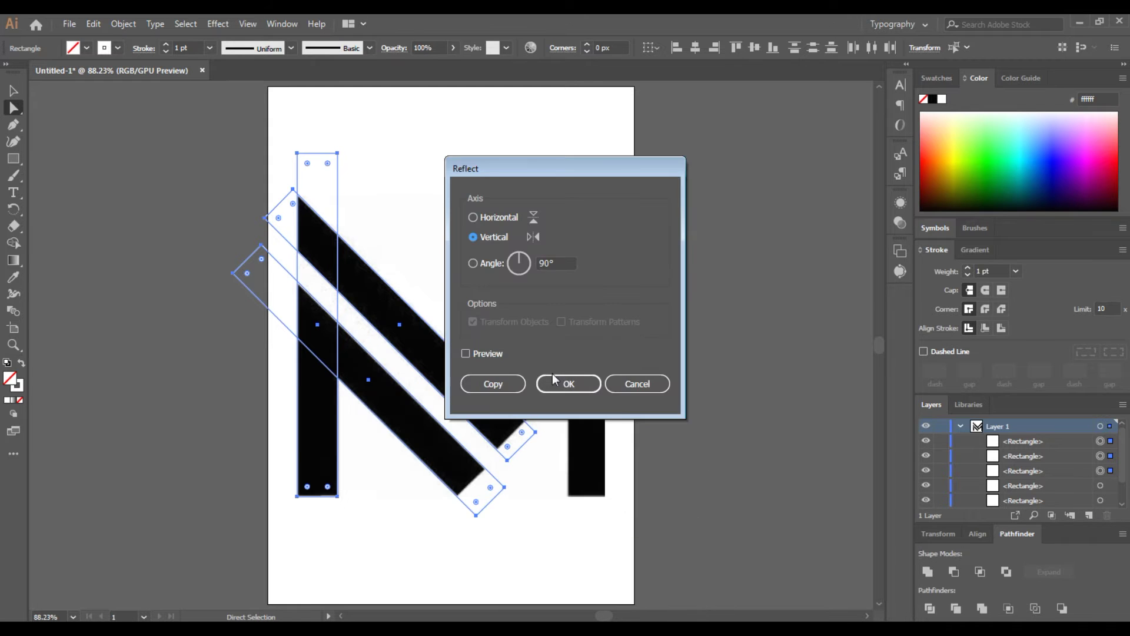
pyautogui.click(577, 388)
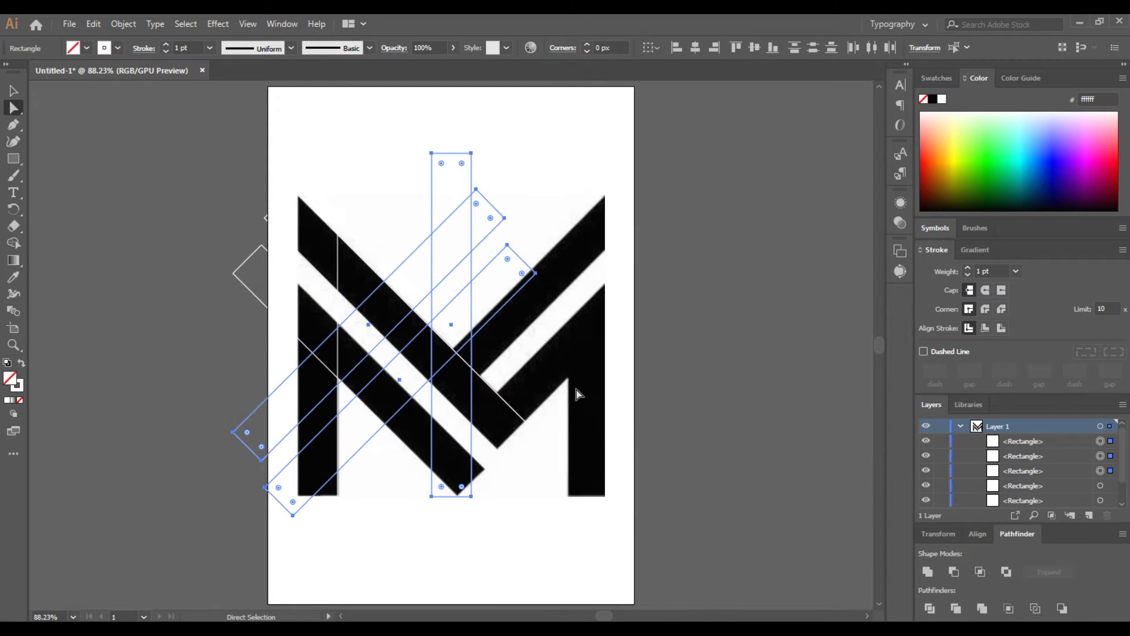
# Step: Move the mirrored rectangles over the M's right half and shorten the lower-left diagonal rectangle to its bar's tip
pyautogui.click(13, 91)
pyautogui.moveTo(475, 438); pyautogui.dragTo(607, 447)
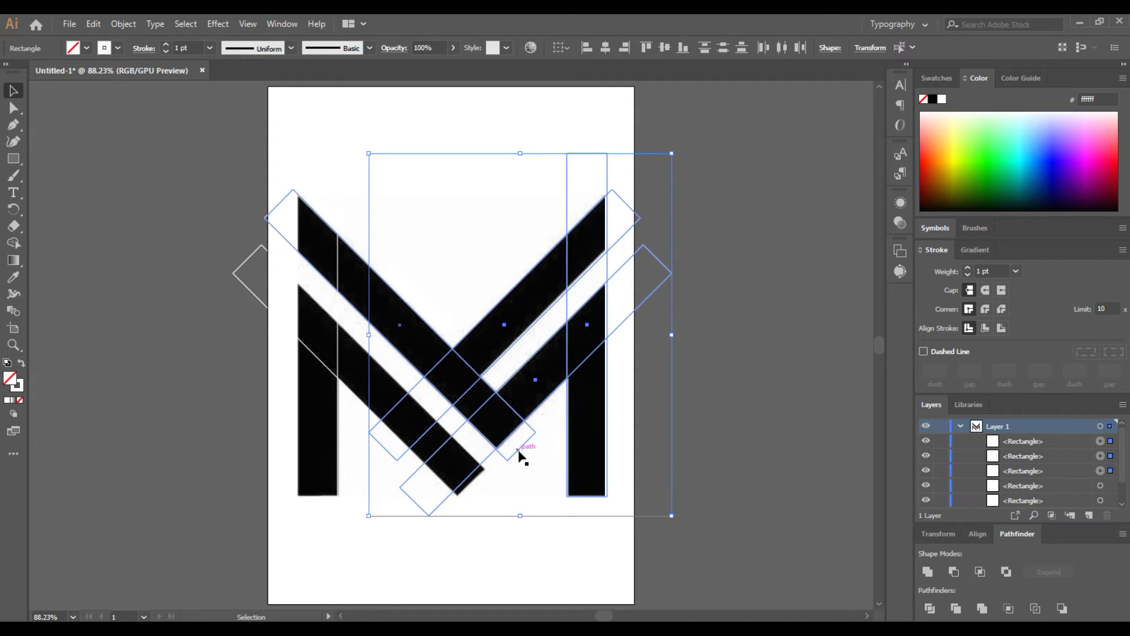
pyautogui.click(539, 452)
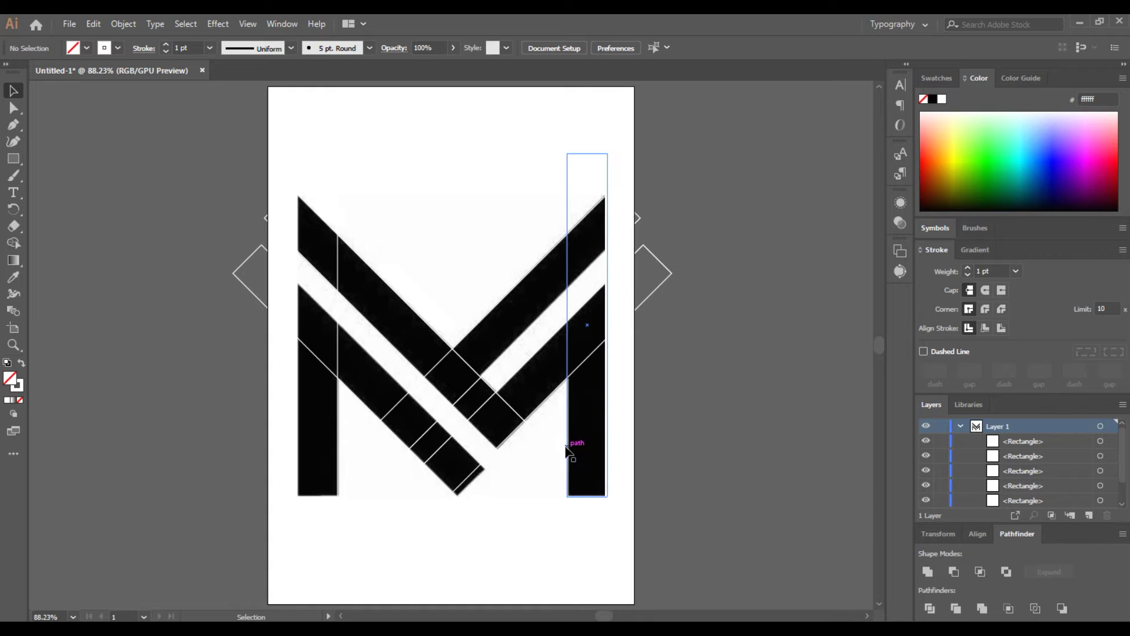
pyautogui.click(494, 504)
pyautogui.moveTo(493, 501); pyautogui.dragTo(477, 481)
pyautogui.moveTo(683, 153); pyautogui.dragTo(202, 547)
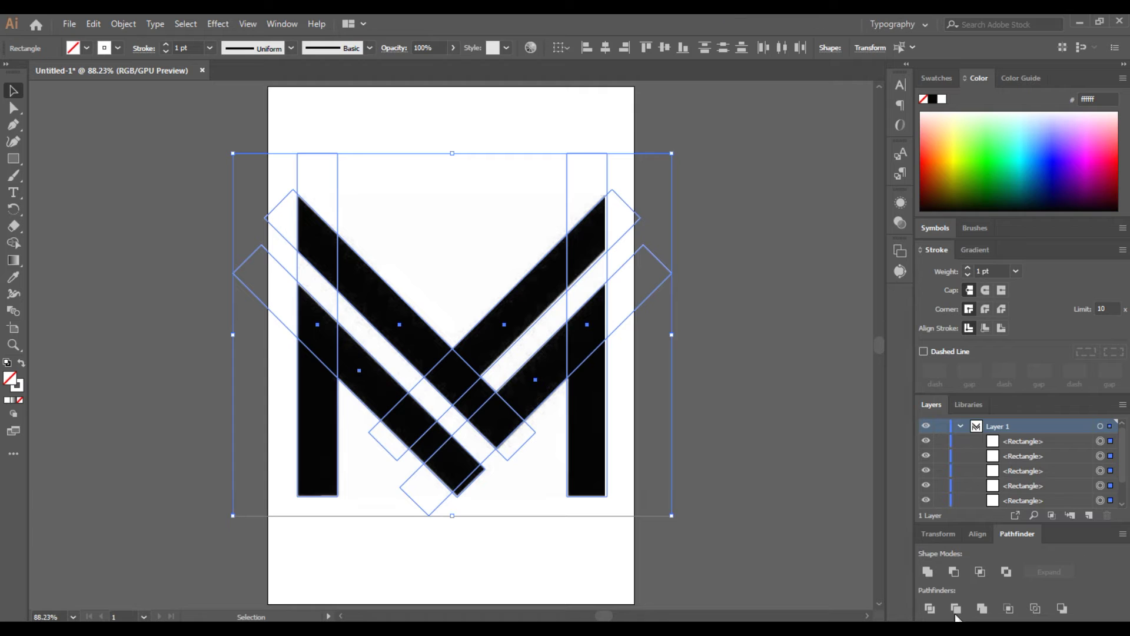
pyautogui.click(929, 609)
pyautogui.click(639, 393)
# Step: Nudge the three mirrored rectangles slightly left so they align with the right half of the M
pyautogui.moveTo(630, 177); pyautogui.dragTo(556, 518)
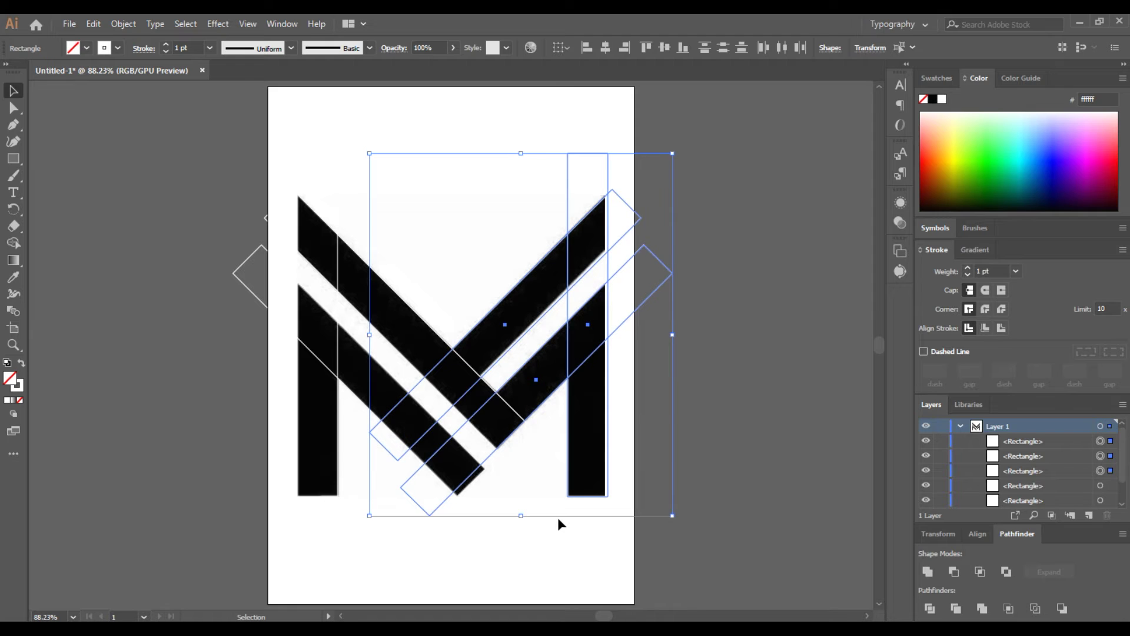
pyautogui.press('Left')
pyautogui.press('Left')
pyautogui.press('Left')
pyautogui.press('Left')
pyautogui.press('Right')
pyautogui.click(785, 417)
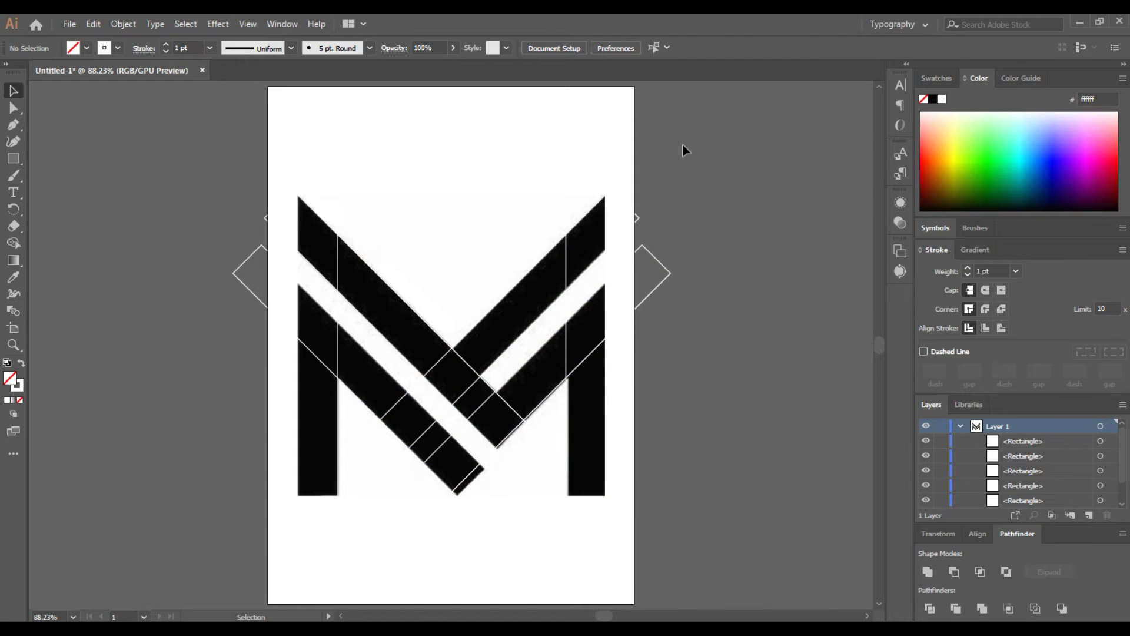
# Step: Divide all six rectangles into separate pieces along their overlaps with Pathfinder
pyautogui.moveTo(742, 121); pyautogui.dragTo(222, 536)
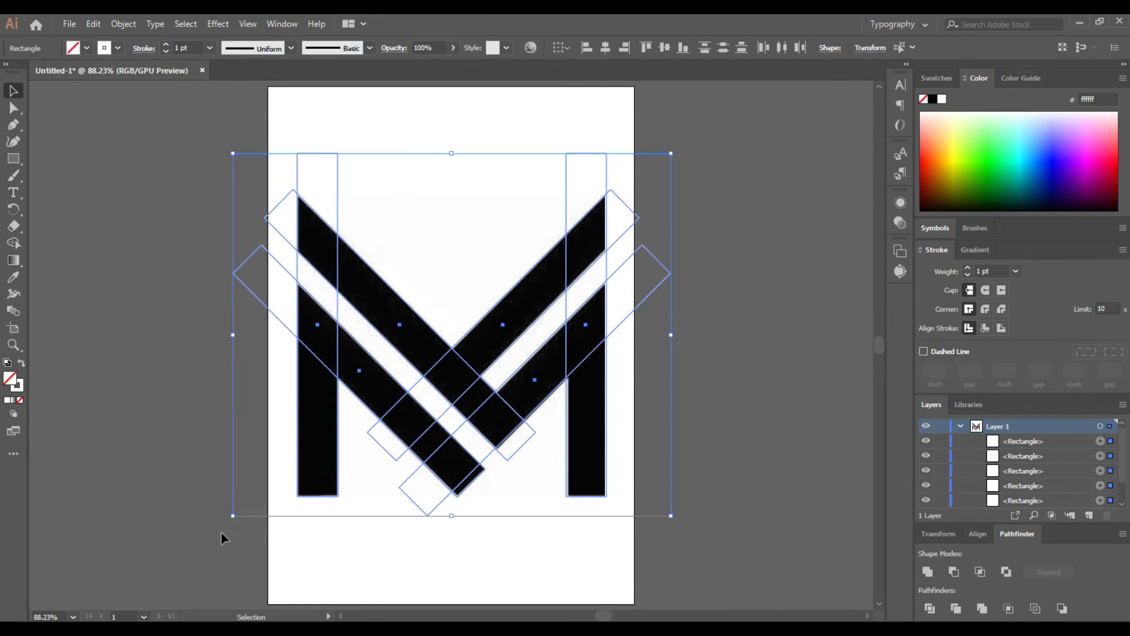
pyautogui.click(929, 608)
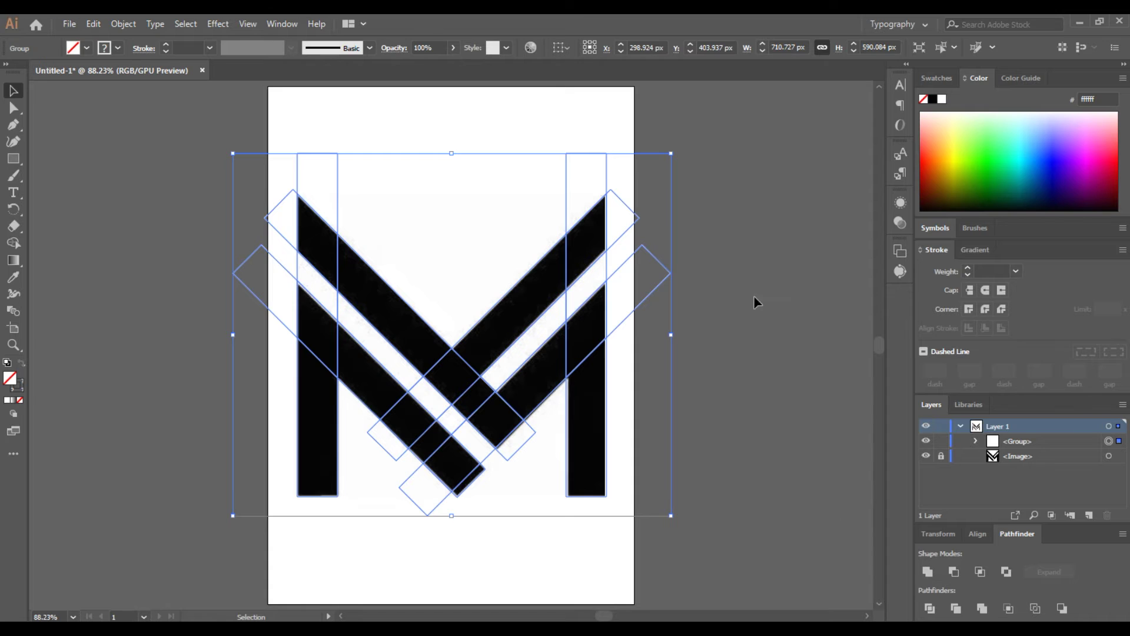
pyautogui.rightClick(600, 283)
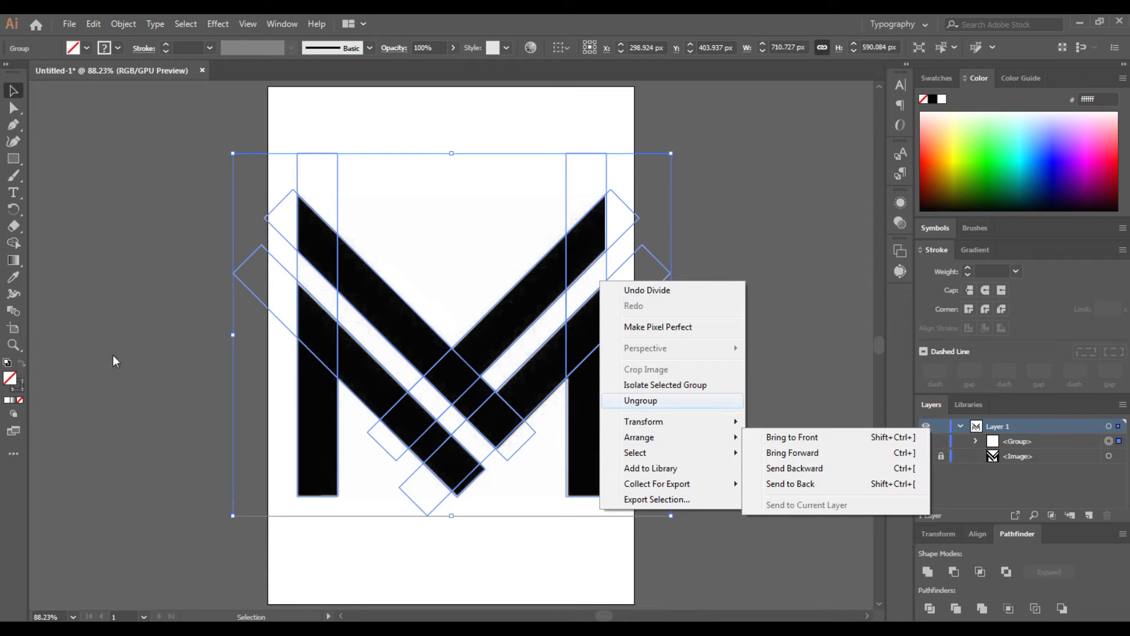
# Step: Fill the divided group with black (000000) and remove its stroke
pyautogui.click(22, 369)
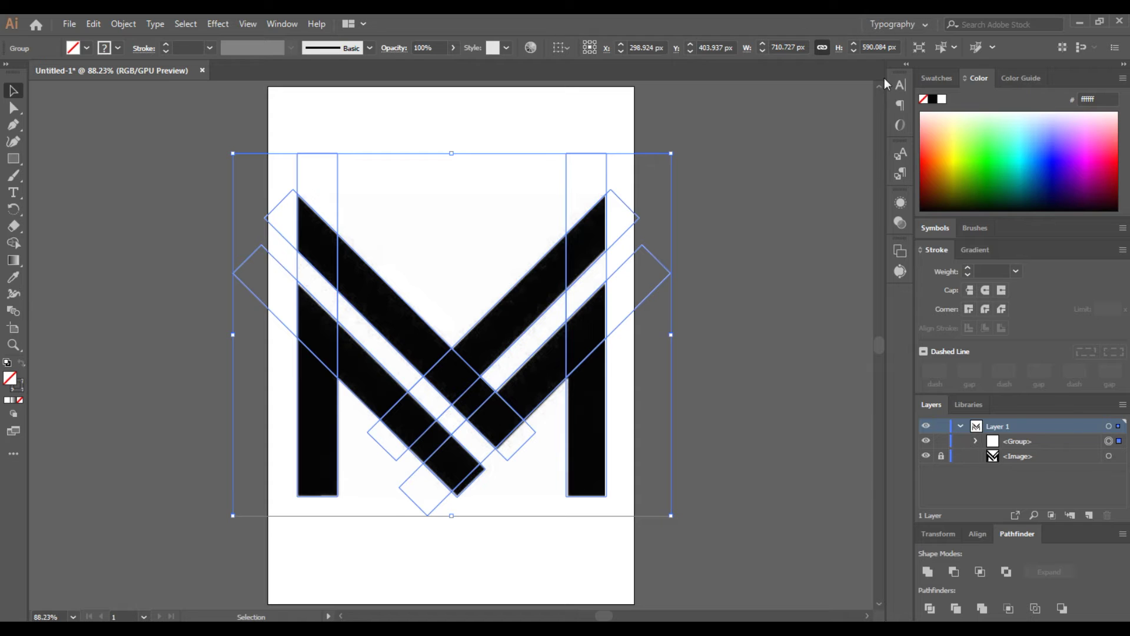
pyautogui.click(933, 99)
pyautogui.click(20, 389)
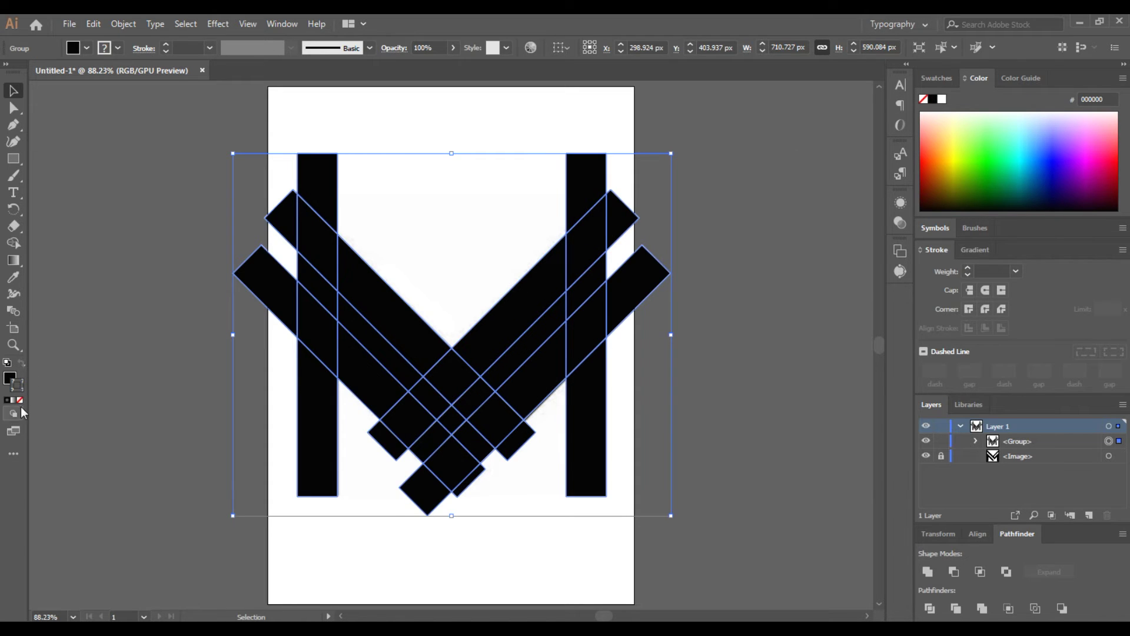
pyautogui.click(20, 401)
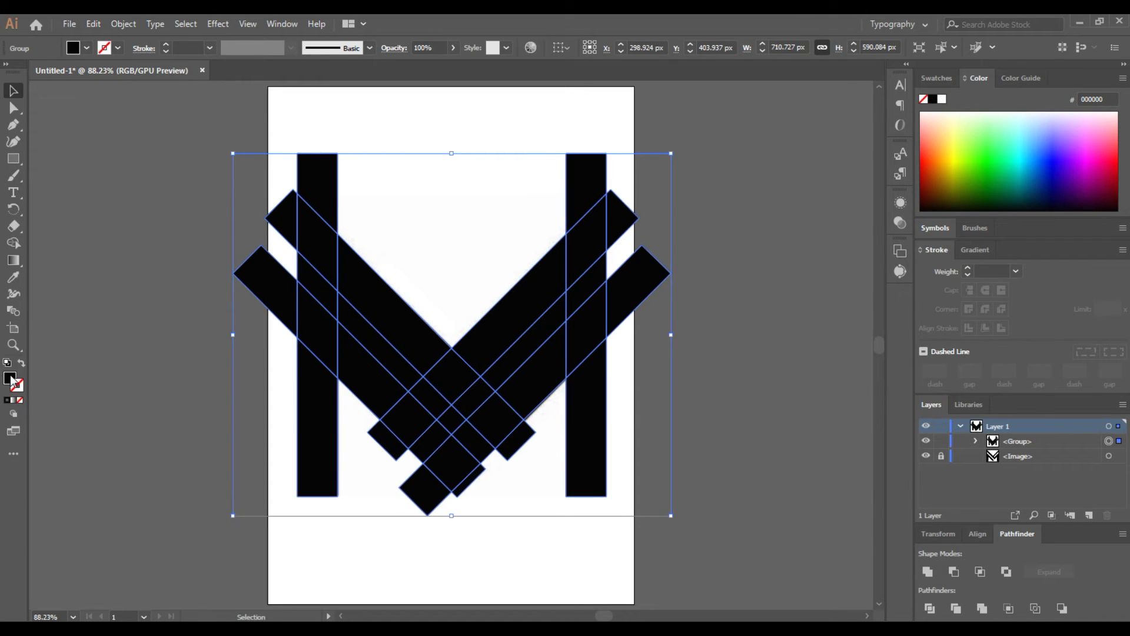
pyautogui.doubleClick(10, 378)
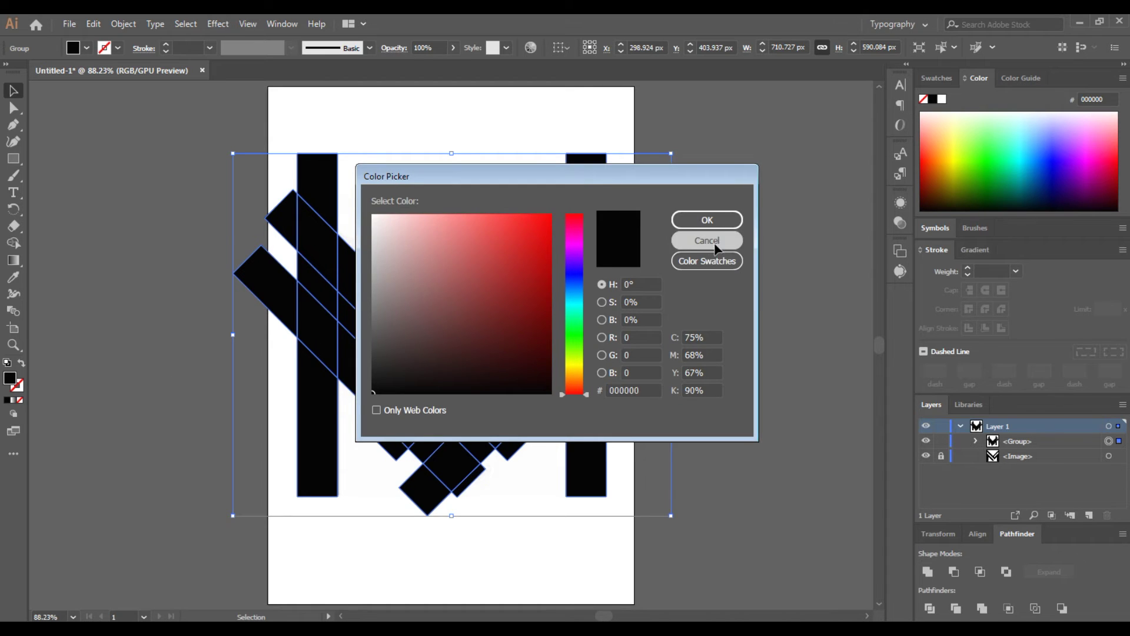
pyautogui.click(709, 241)
# Step: Delete the surplus pieces above the left leg and those protruding outward from the two left diagonal bars
pyautogui.click(401, 215)
pyautogui.click(14, 108)
pyautogui.click(318, 177)
pyautogui.press('Delete')
pyautogui.click(285, 202)
pyautogui.press('Delete')
pyautogui.click(280, 295)
pyautogui.press('Delete')
# Step: Delete the three surplus bar ends protruding below the centre of the M
pyautogui.click(387, 440)
pyautogui.press('Delete')
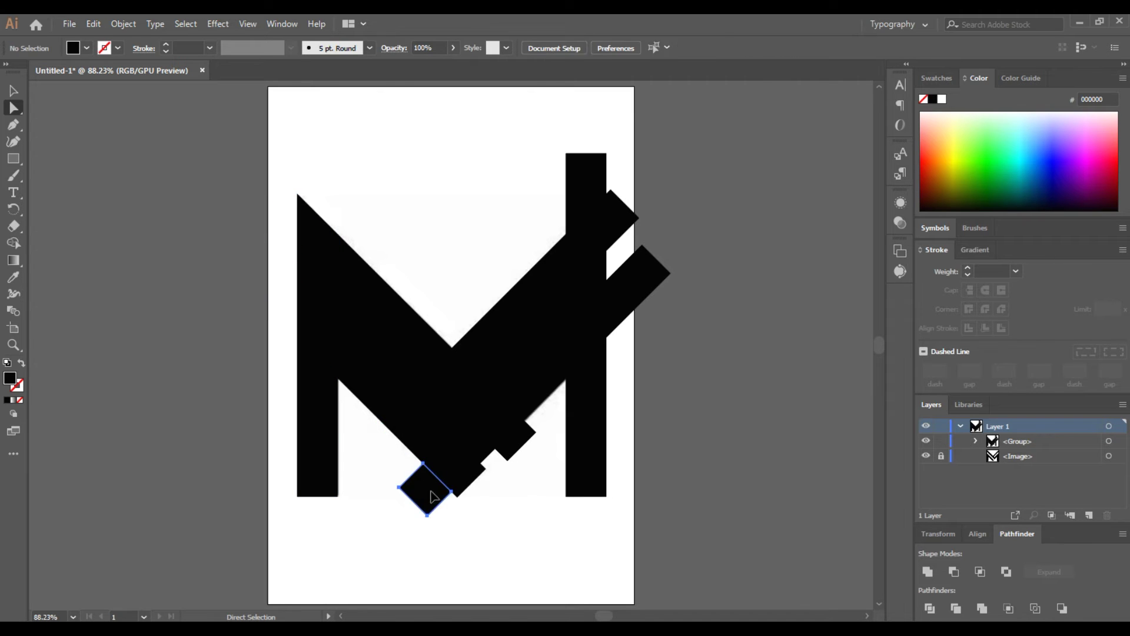
pyautogui.click(423, 489)
pyautogui.press('Delete')
pyautogui.click(512, 442)
pyautogui.press('Delete')
# Step: Delete the surplus pieces protruding beside and above the M's right leg
pyautogui.click(632, 298)
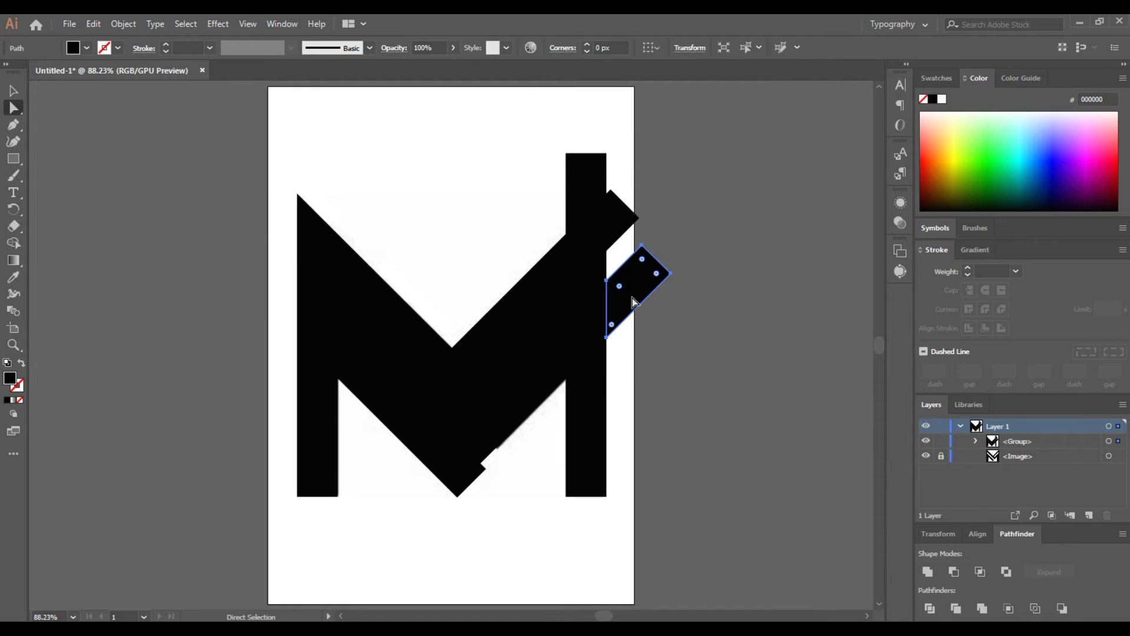
pyautogui.press('Delete')
pyautogui.press('Delete')
pyautogui.click(583, 182)
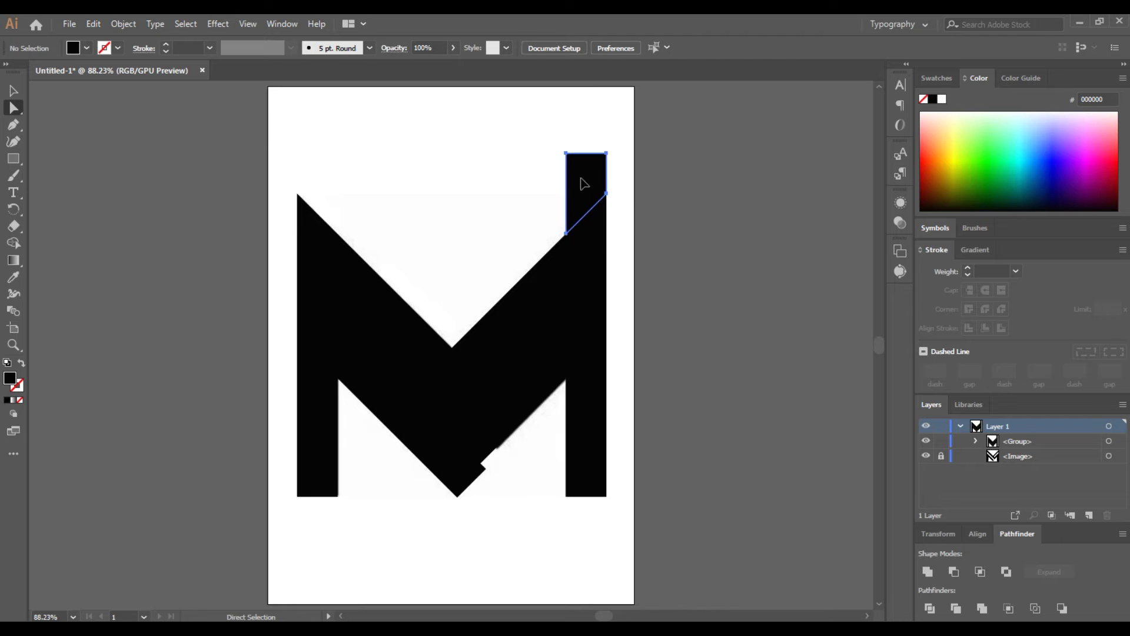
pyautogui.press('Delete')
# Step: Delete the pieces filling the gap between the two right diagonal bars
pyautogui.click(595, 295)
pyautogui.press('Delete')
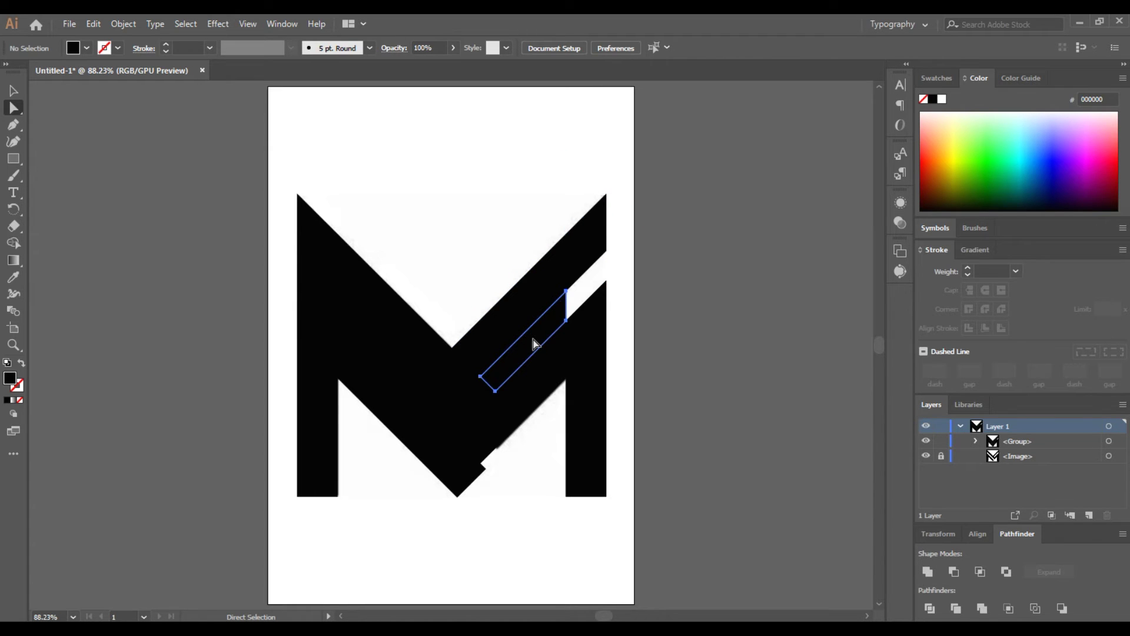
pyautogui.click(528, 345)
pyautogui.press('Delete')
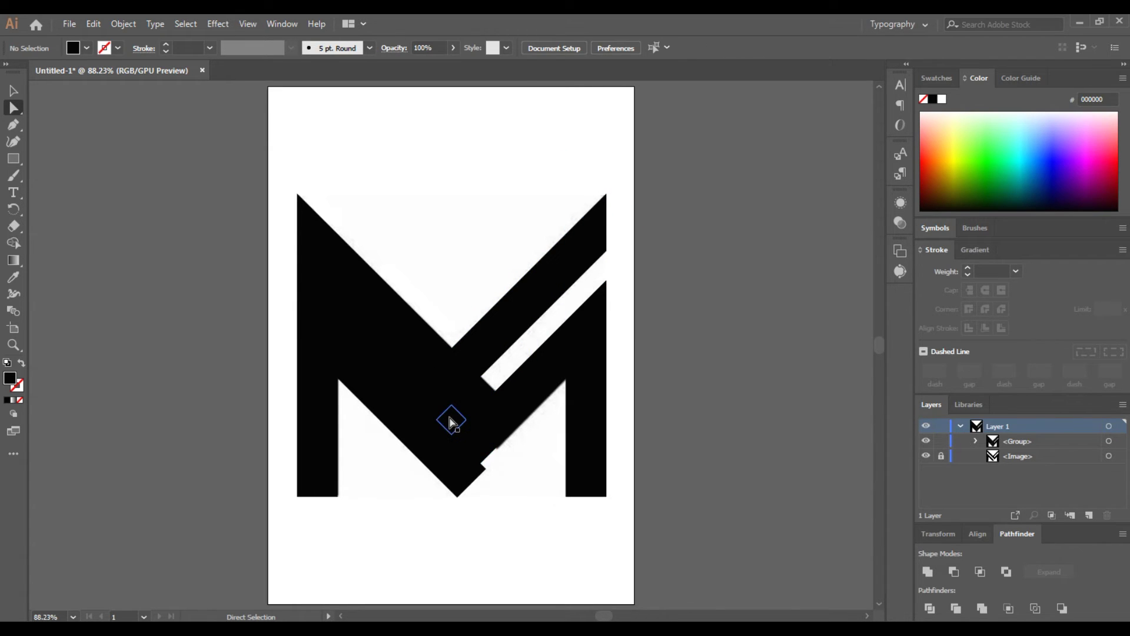
# Step: Delete the pieces filling the gap between the two left diagonal bars, from the bottom centre to the left leg
pyautogui.click(450, 421)
pyautogui.press('Delete')
pyautogui.click(470, 441)
pyautogui.press('Delete')
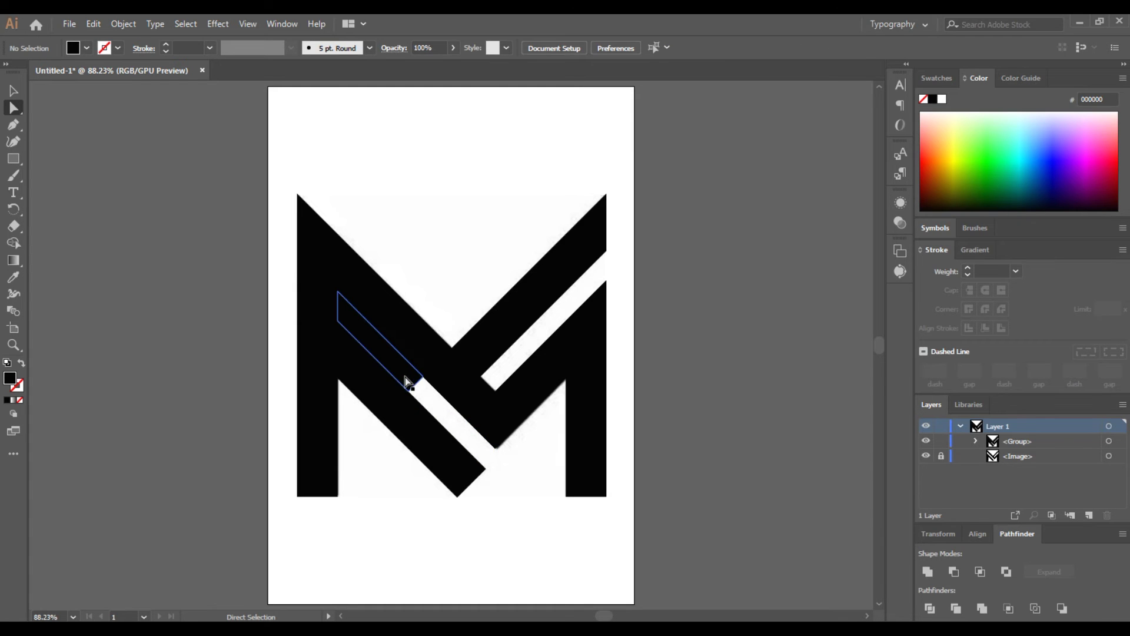
pyautogui.click(379, 353)
pyautogui.press('Delete')
pyautogui.click(324, 297)
pyautogui.press('Delete')
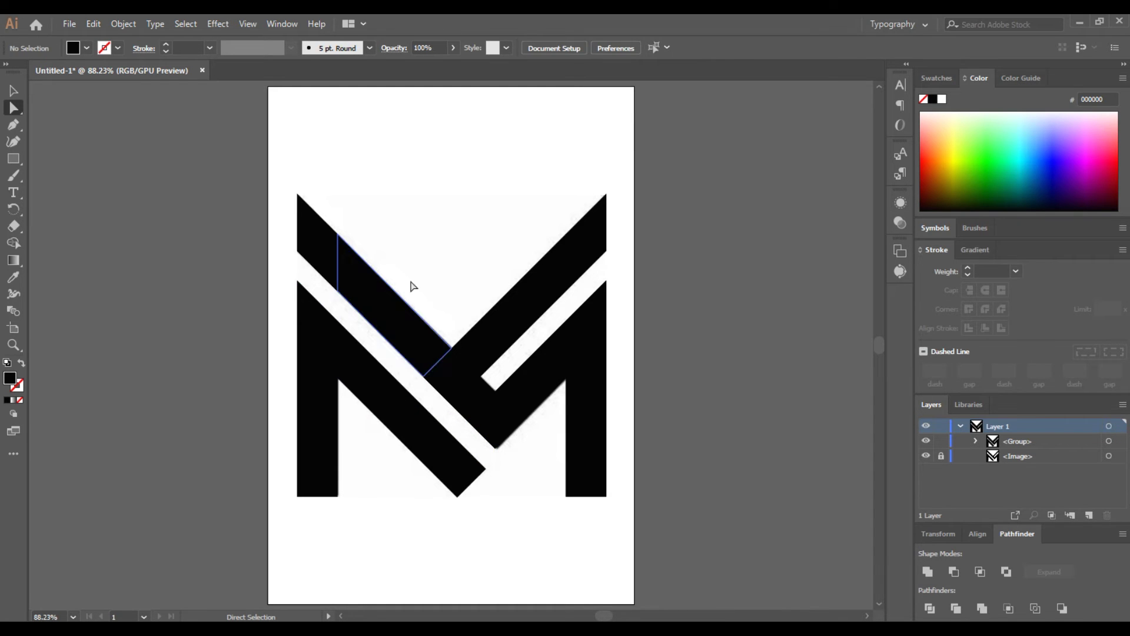
# Step: Unite all the remaining pieces of the M using the Pathfinder Unite shape mode
pyautogui.moveTo(696, 179); pyautogui.dragTo(206, 543)
pyautogui.click(929, 571)
# Step: Delete the redundant anchor points along the straight edges of the M's larger V-shaped piece with the Pen tool
pyautogui.click(13, 125)
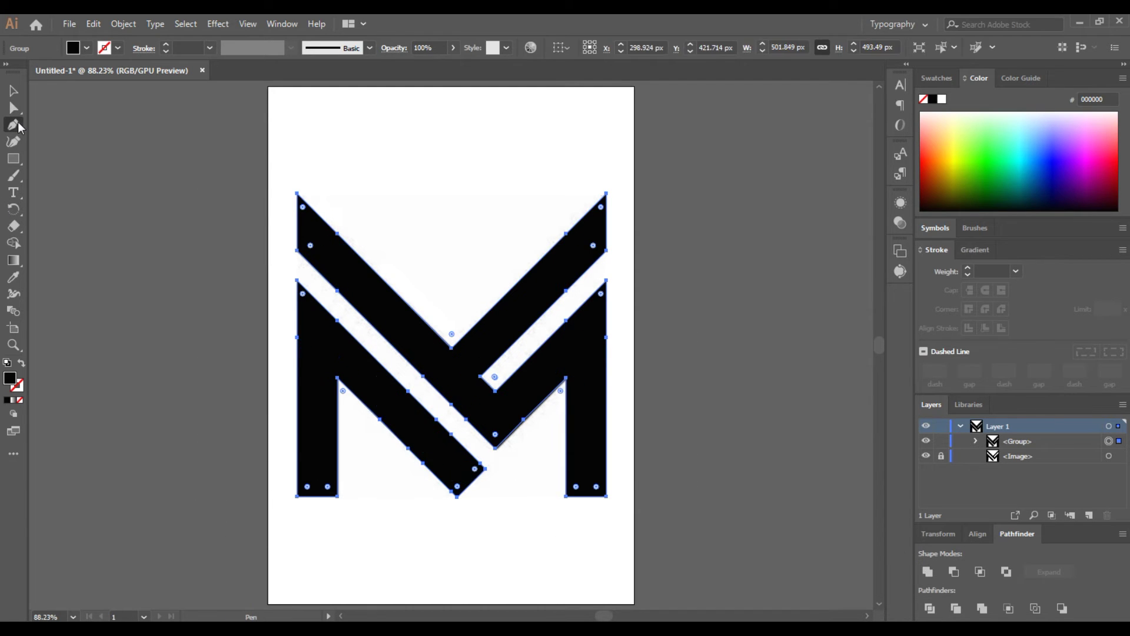
pyautogui.click(338, 290)
pyautogui.click(338, 234)
pyautogui.click(565, 234)
pyautogui.click(566, 291)
pyautogui.click(566, 322)
pyautogui.click(606, 339)
pyautogui.click(524, 420)
pyautogui.click(467, 419)
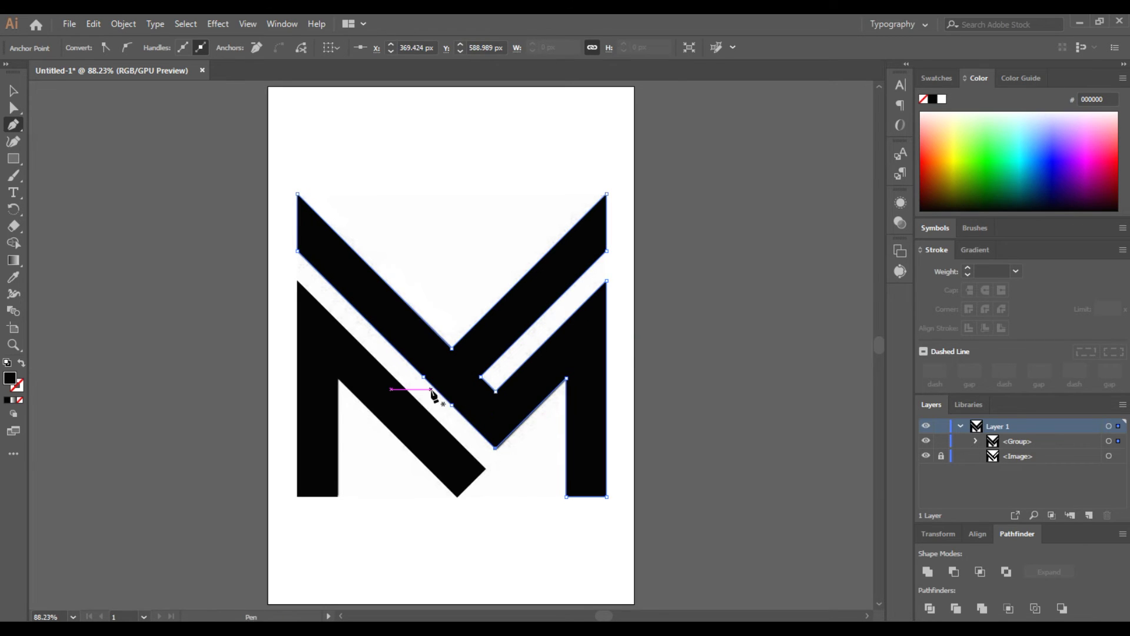
pyautogui.click(451, 405)
pyautogui.click(424, 378)
# Step: Delete the redundant anchor points along the straight edges of the M's separate left leg piece
pyautogui.keyDown('ctrl'); pyautogui.click(384, 423); pyautogui.keyUp('ctrl')
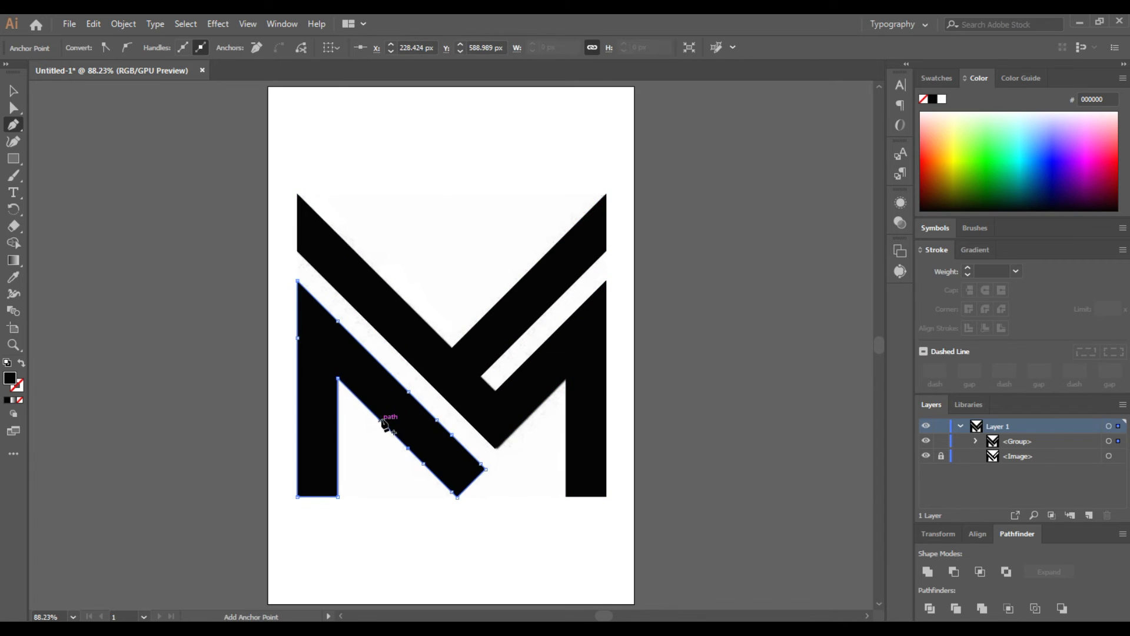
pyautogui.click(298, 338)
pyautogui.click(339, 322)
pyautogui.click(437, 420)
pyautogui.click(408, 391)
pyautogui.click(451, 435)
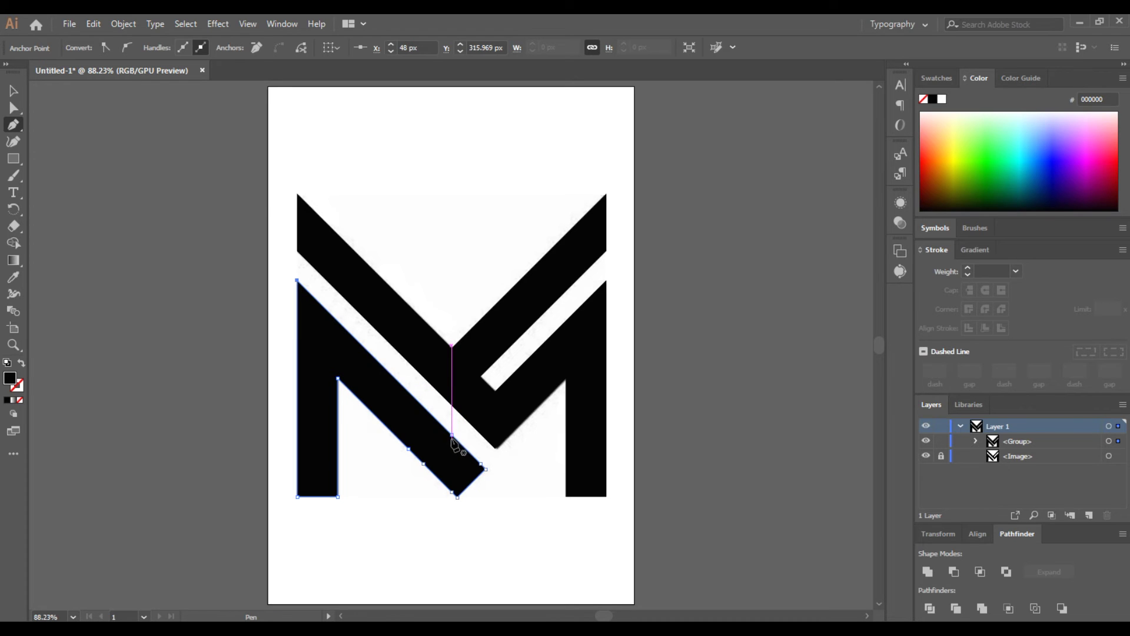
pyautogui.click(460, 492)
pyautogui.click(423, 464)
pyautogui.click(409, 449)
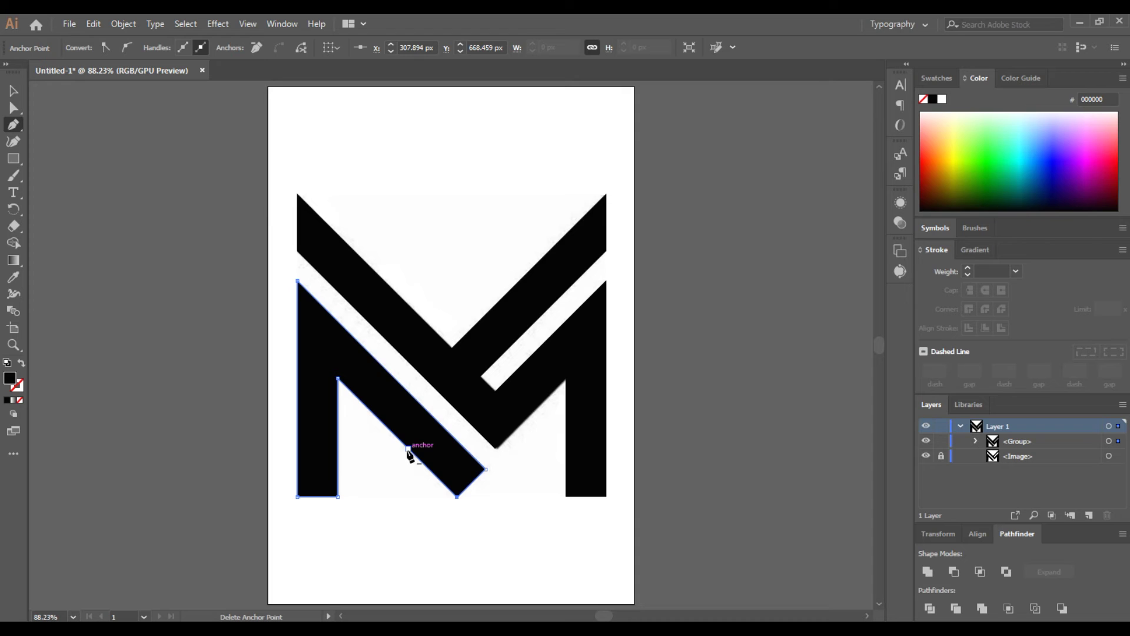
# Step: Delete the reference image from Layer 1 and select the M artwork group
pyautogui.click(1111, 450)
pyautogui.click(1107, 515)
pyautogui.click(1109, 442)
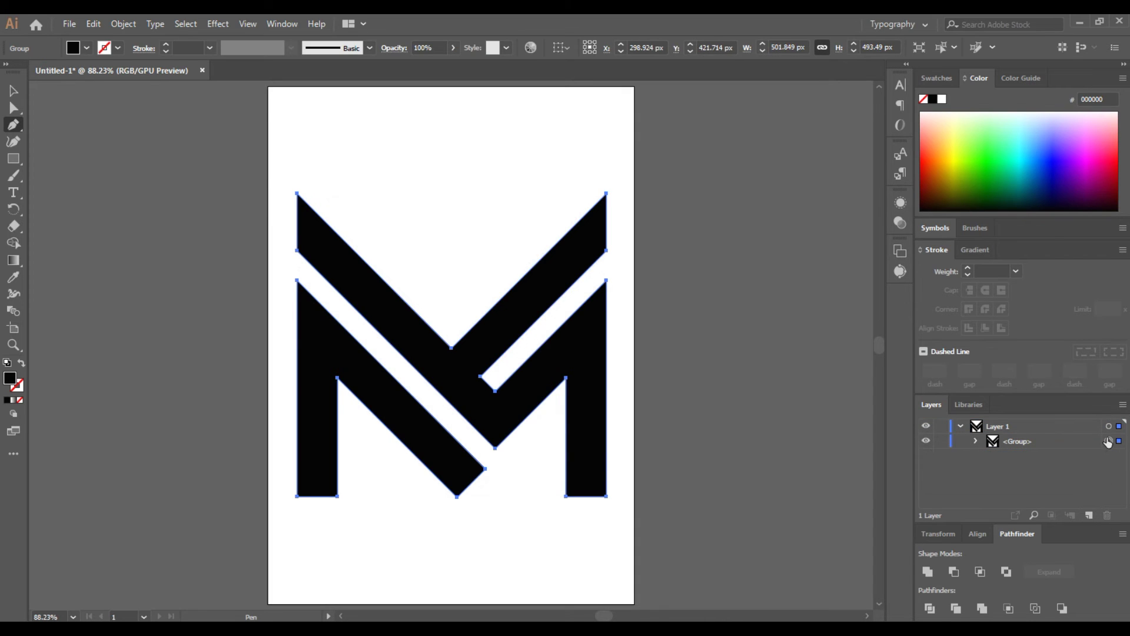
# Step: Scale the M artwork proportionally to a width of 500 px
pyautogui.click(13, 328)
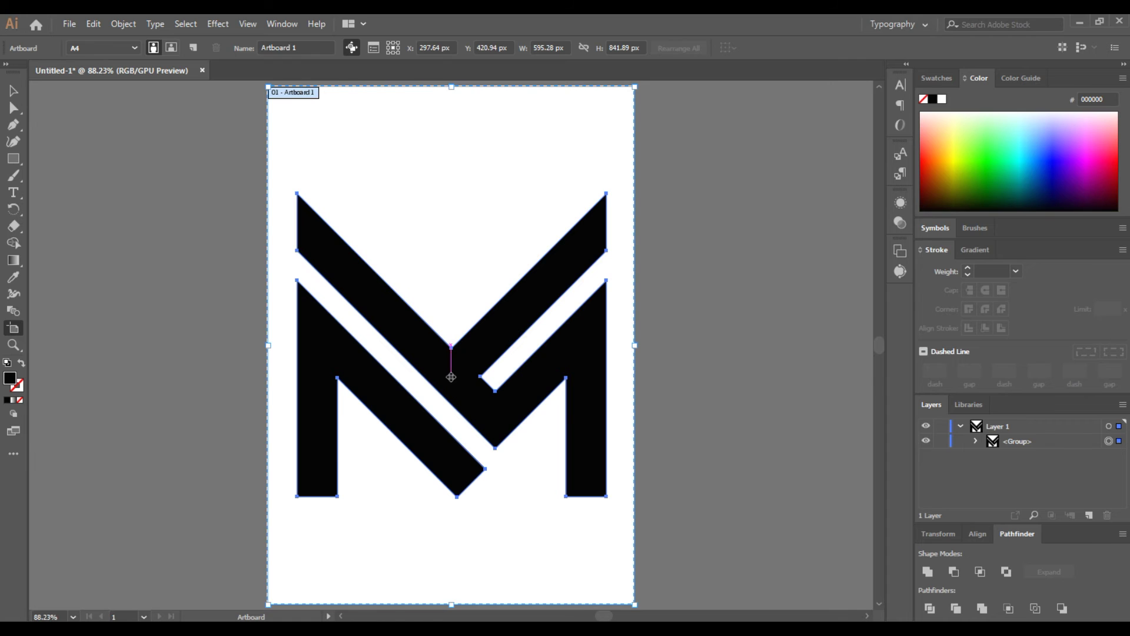
pyautogui.click(13, 90)
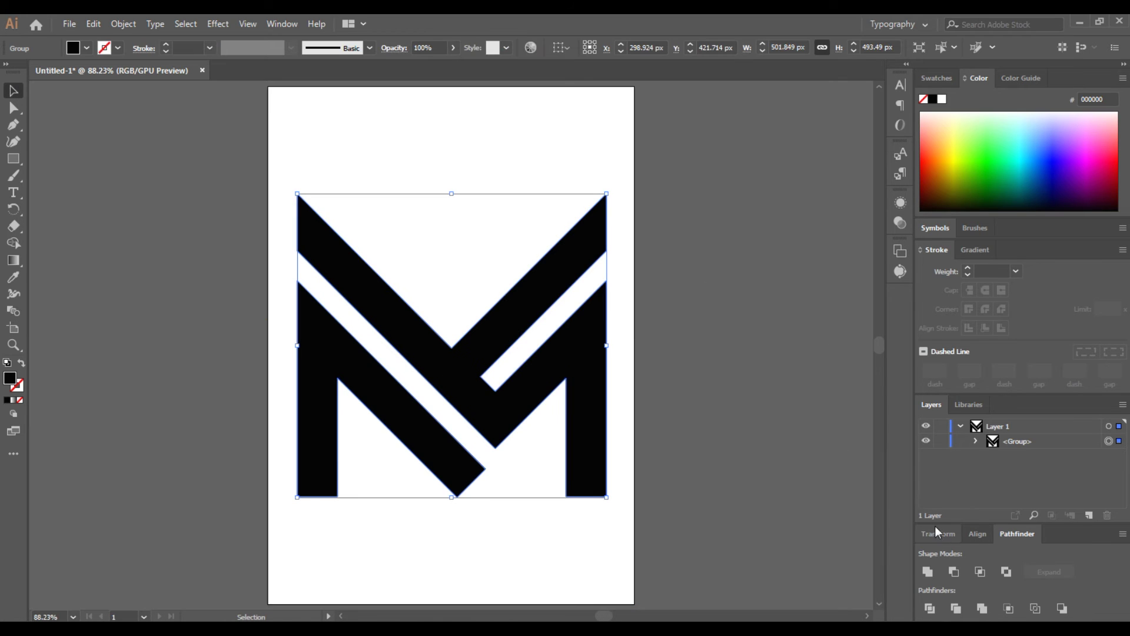
pyautogui.click(978, 534)
pyautogui.click(945, 489)
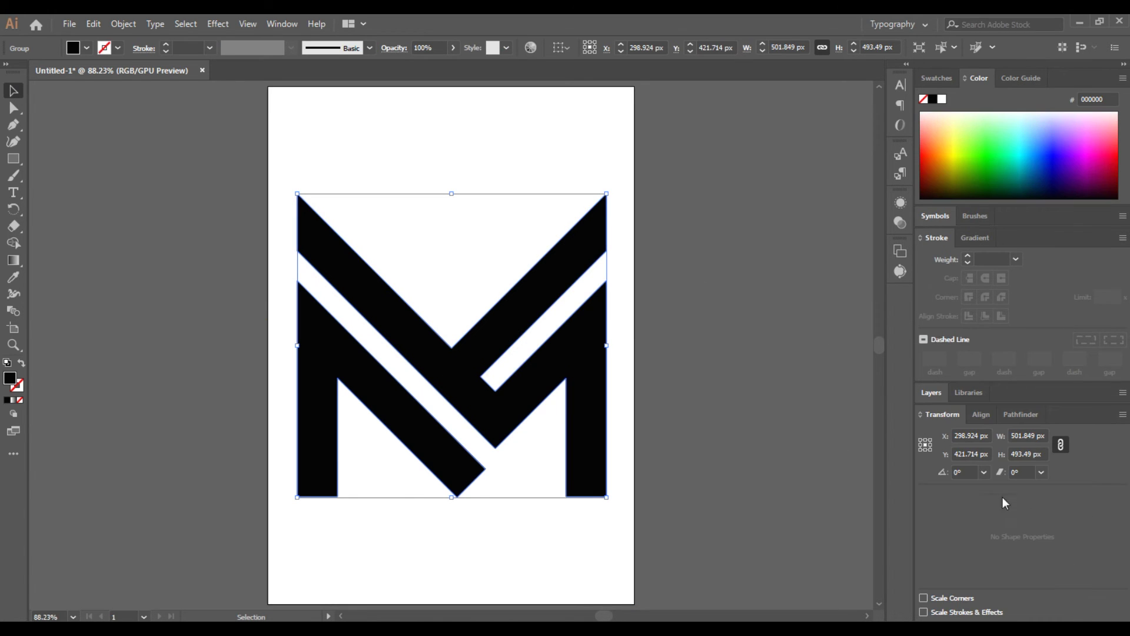
pyautogui.click(1028, 436)
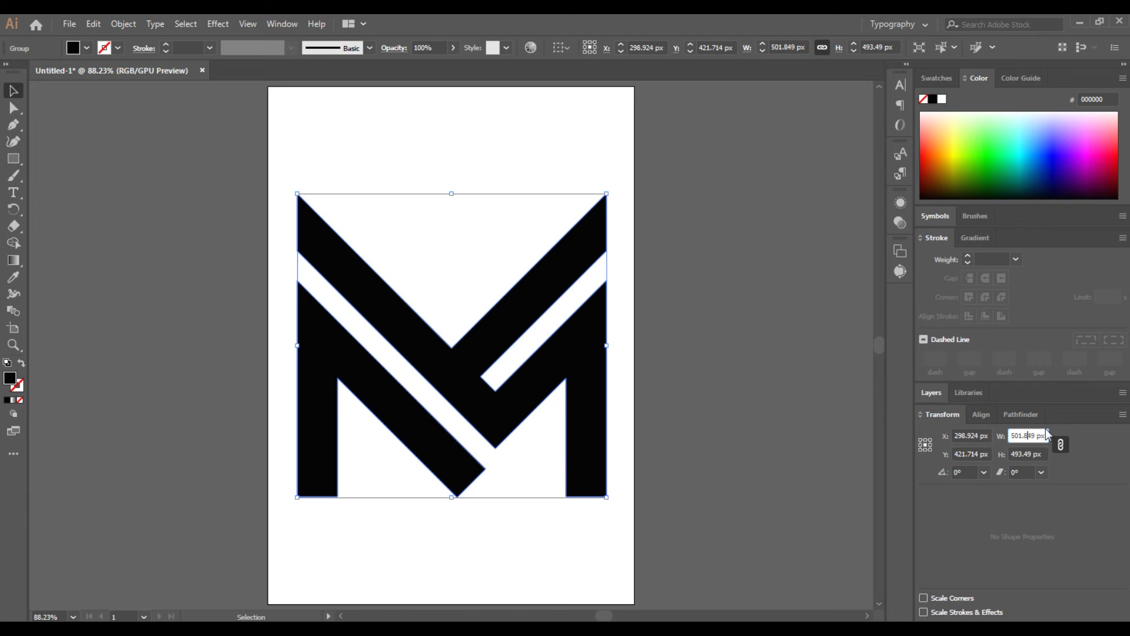
pyautogui.doubleClick(1048, 434)
pyautogui.write('500')
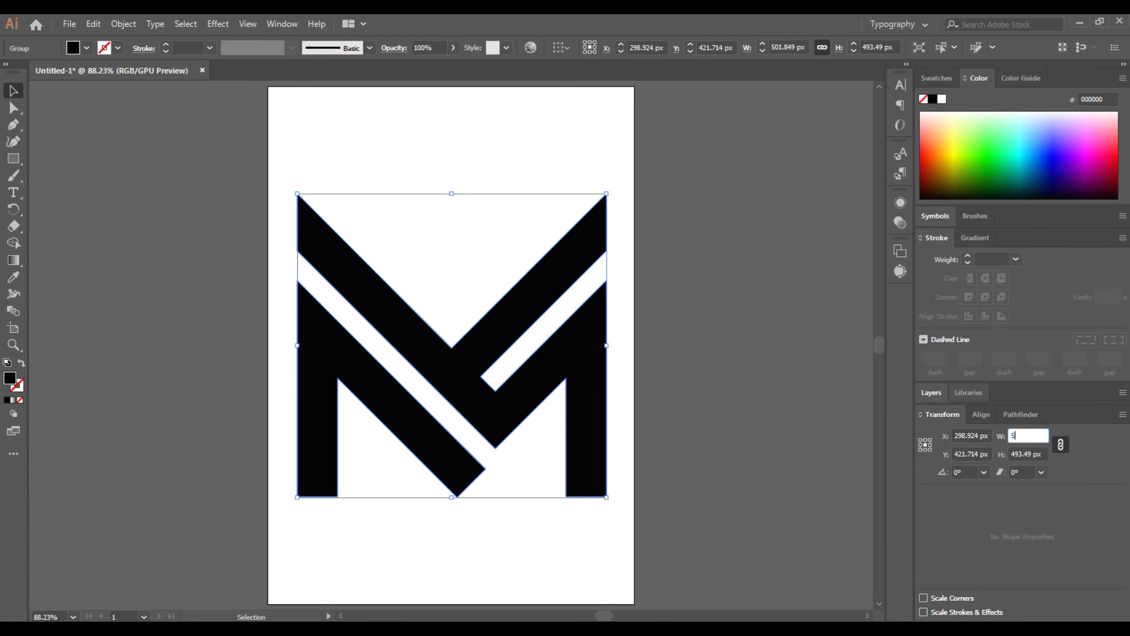
pyautogui.press('Return')
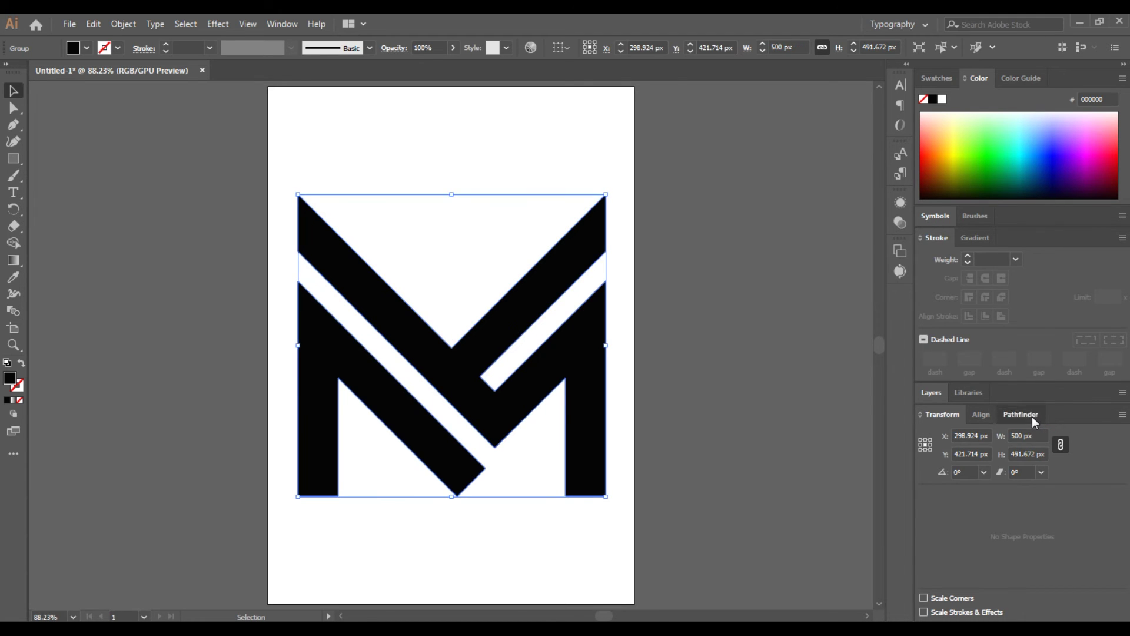
# Step: Resize the artboard to fit the bounds of the M artwork
pyautogui.click(1020, 413)
pyautogui.hotkey('shift', 'o')
pyautogui.click(135, 48)
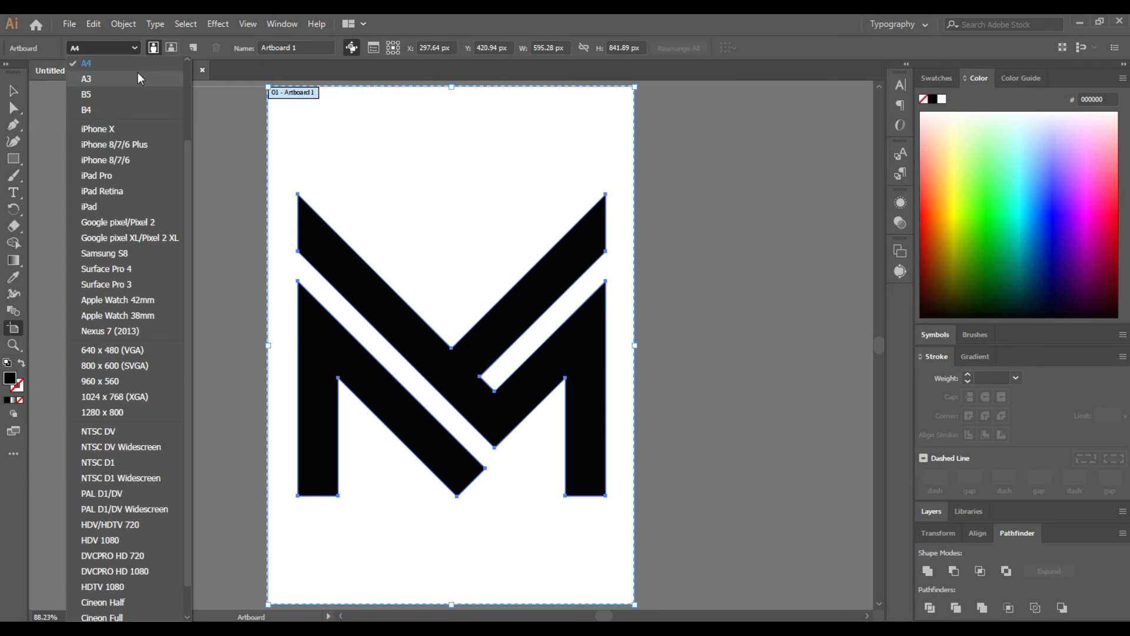
pyautogui.scroll(3, 135, 97)
pyautogui.click(137, 81)
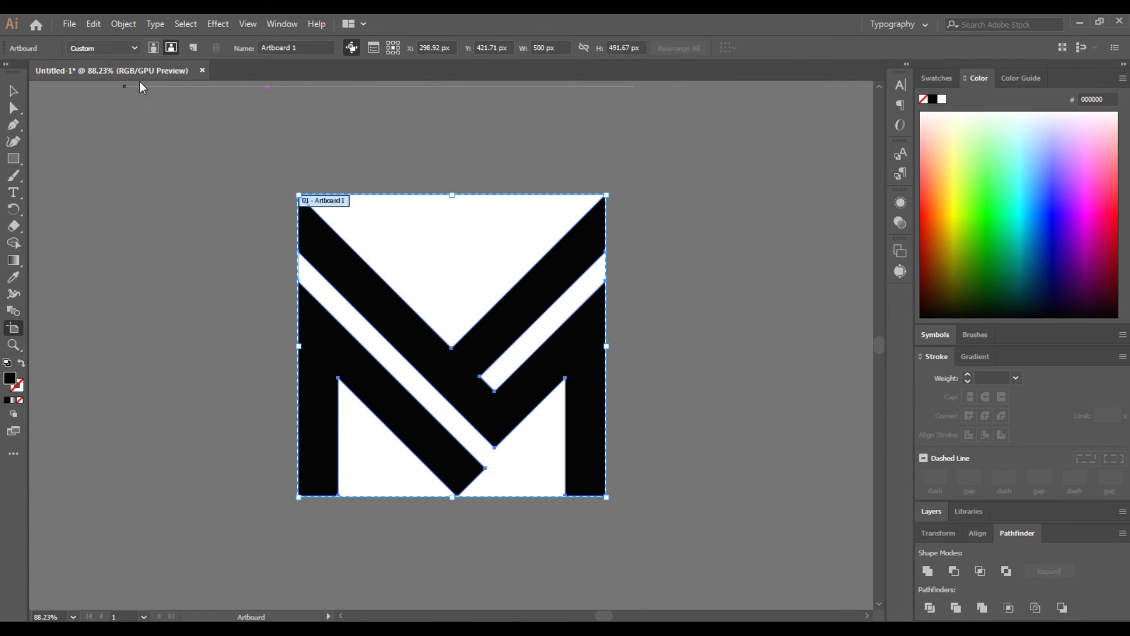
pyautogui.click(10, 90)
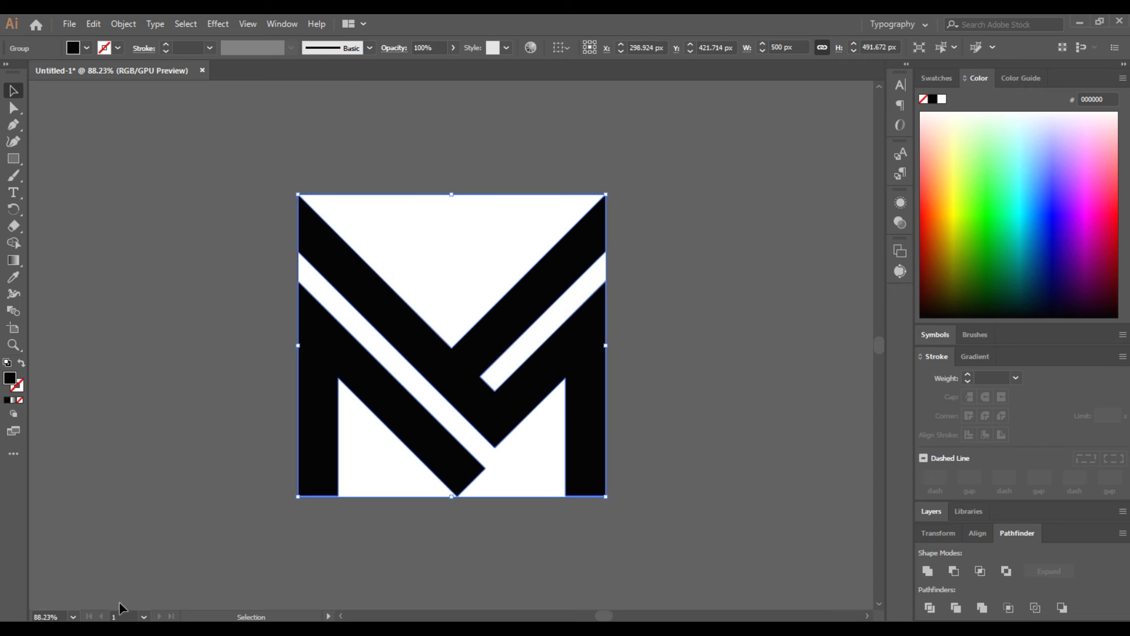
# Step: Deselect the artwork and view the whole logo at 100% zoom
pyautogui.click(73, 616)
pyautogui.click(88, 602)
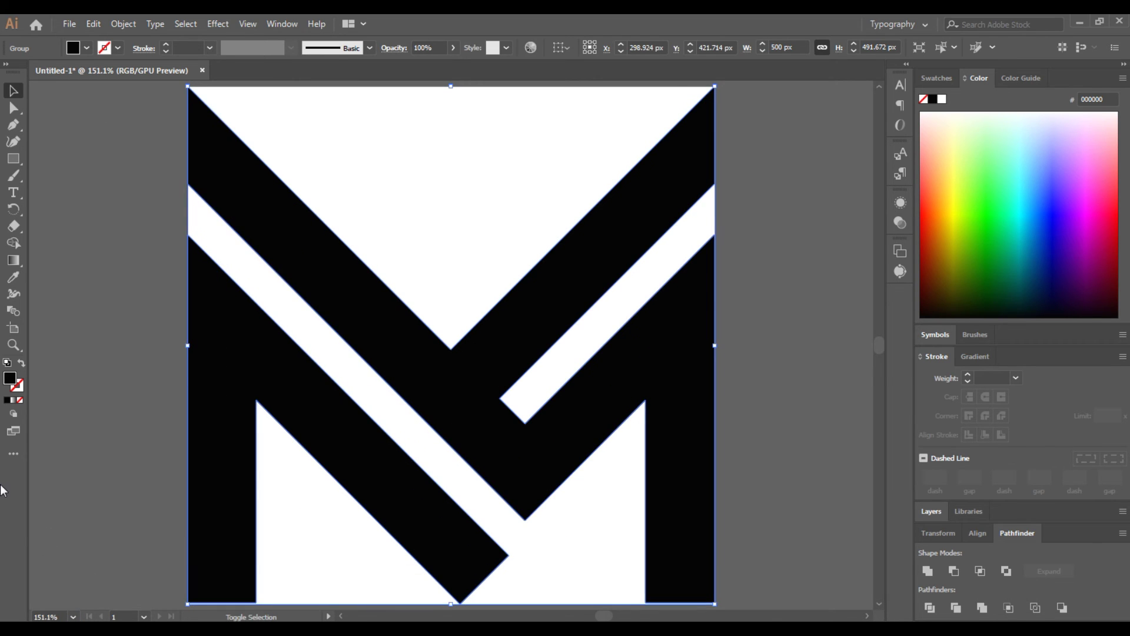
pyautogui.click(12, 107)
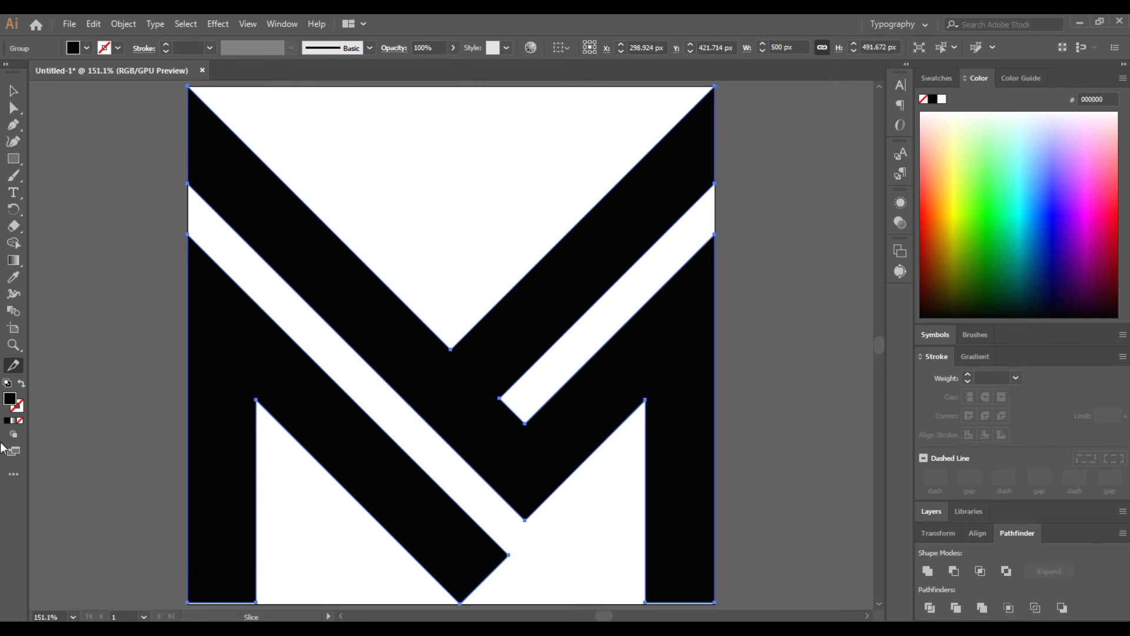
pyautogui.click(57, 117)
pyautogui.hotkey('ctrl', '1')
pyautogui.press('v')
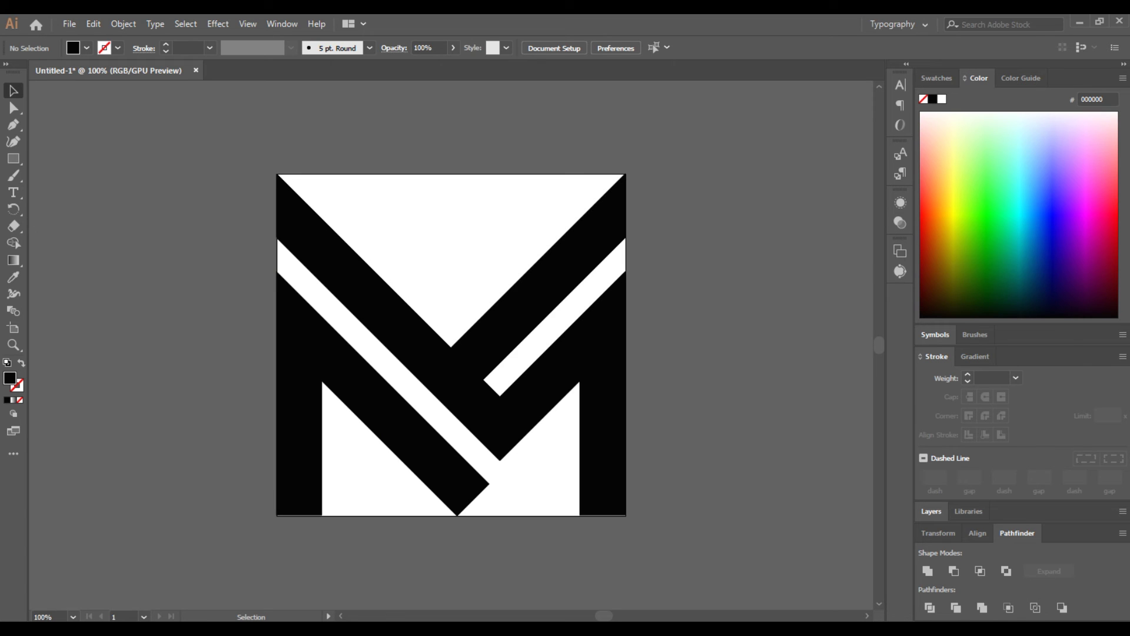